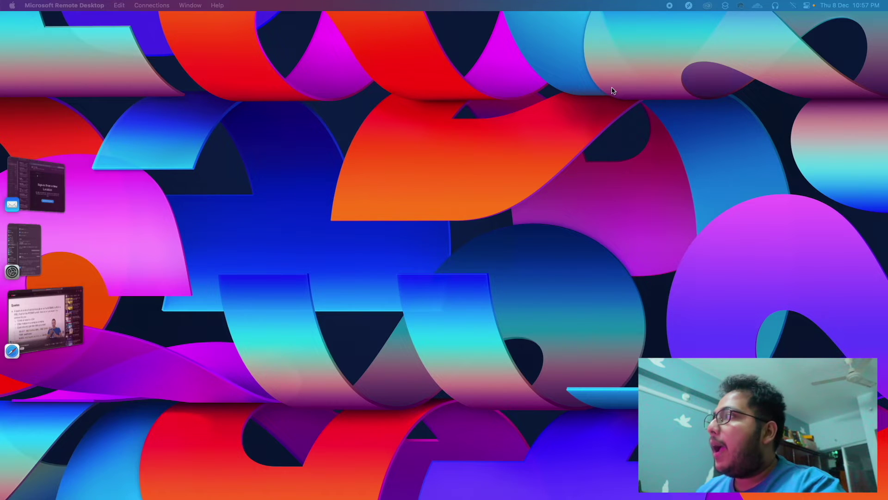
Open the saved PC 192.168.0.167 in Remote Desktop and accept its certificate warning
{"action": "left_click", "coordinate": [689, 5]}
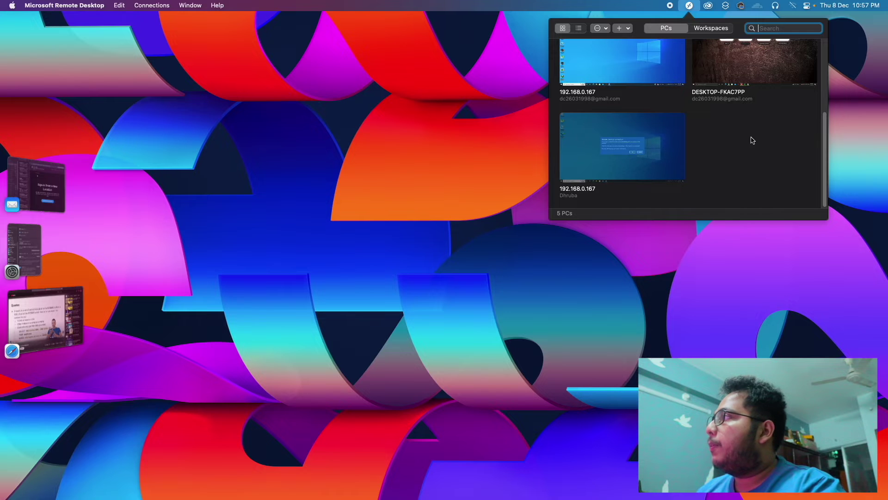
{"action": "scroll", "coordinate": [753, 139], "scroll_direction": "up", "scroll_amount": 5}
{"action": "scroll", "coordinate": [647, 139], "scroll_direction": "down", "scroll_amount": 5}
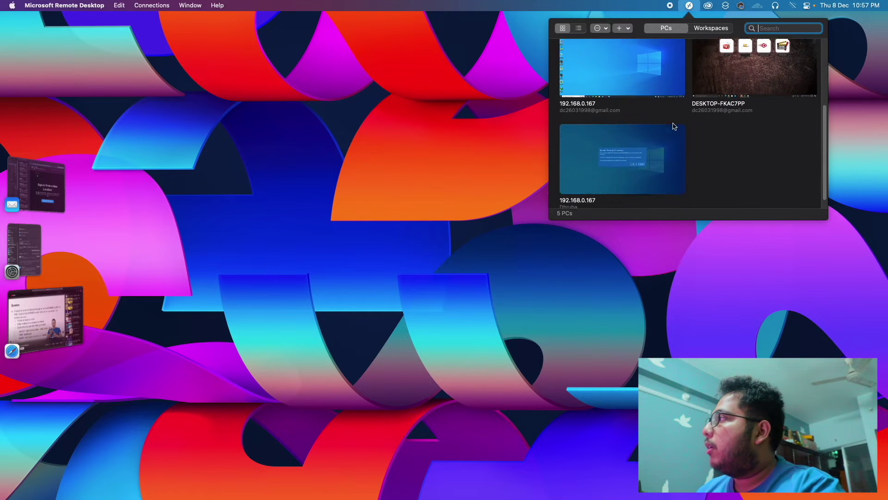
{"action": "left_click_drag", "start_coordinate": [823, 116], "coordinate": [823, 99]}
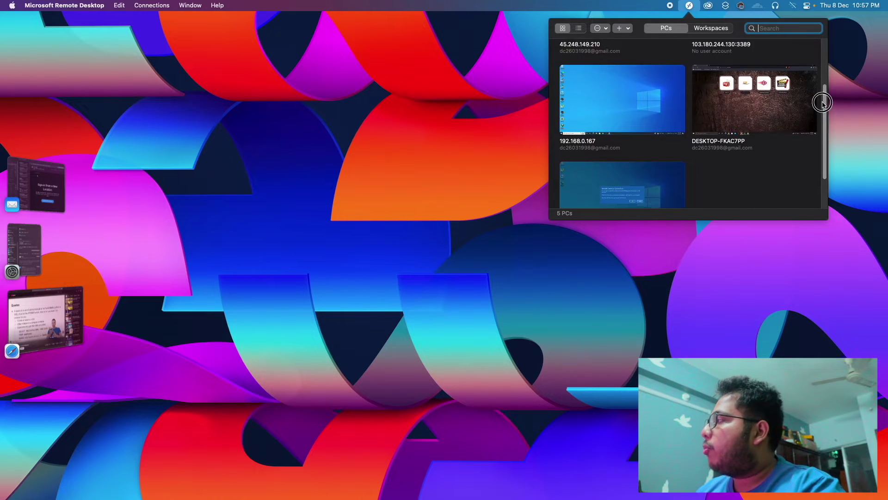
{"action": "mouse_move", "coordinate": [576, 103]}
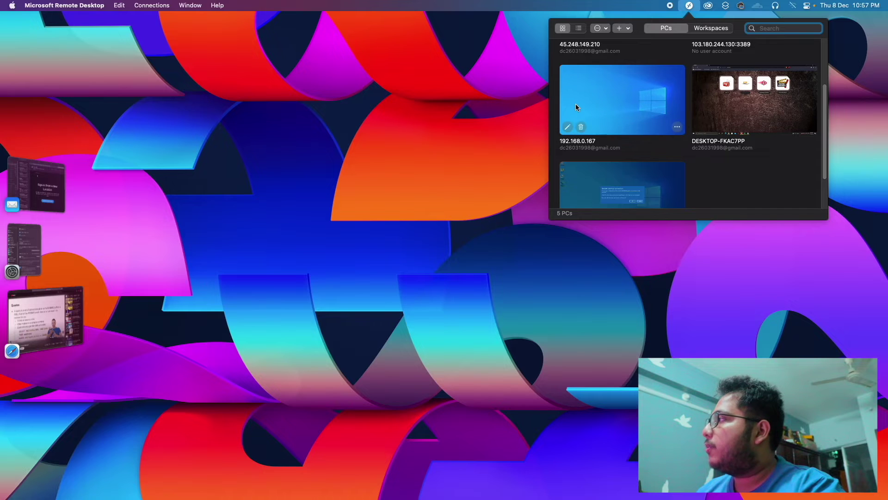
{"action": "double_click", "coordinate": [606, 94]}
{"action": "left_click", "coordinate": [549, 285]}
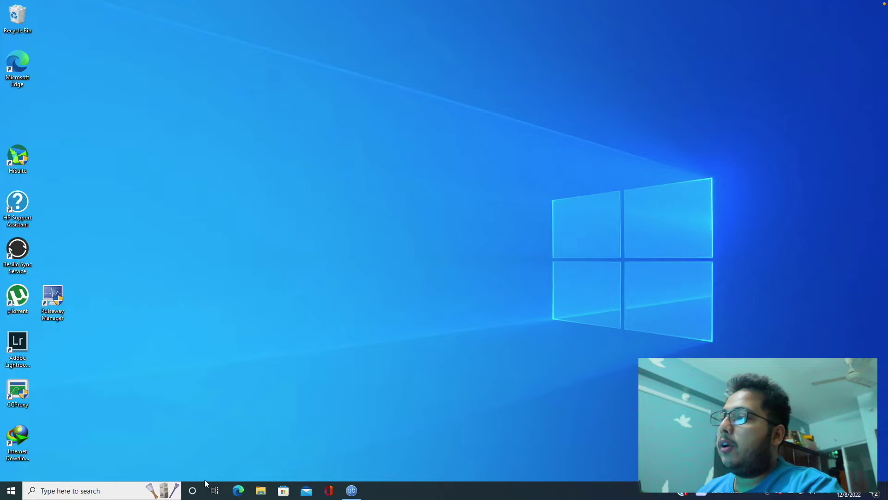
Load jellyfin.org in Edge and go through Download Now, Windows, then Downloads
{"action": "left_click", "coordinate": [237, 490]}
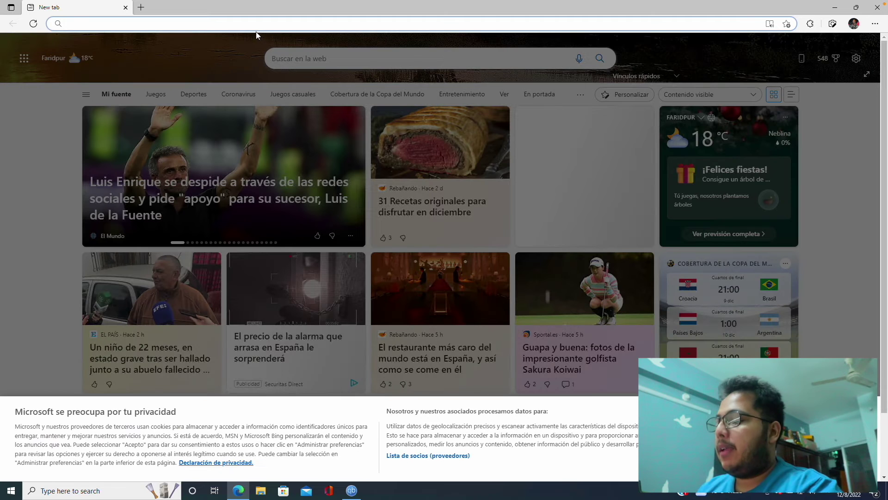
{"action": "type", "text": "jel"}
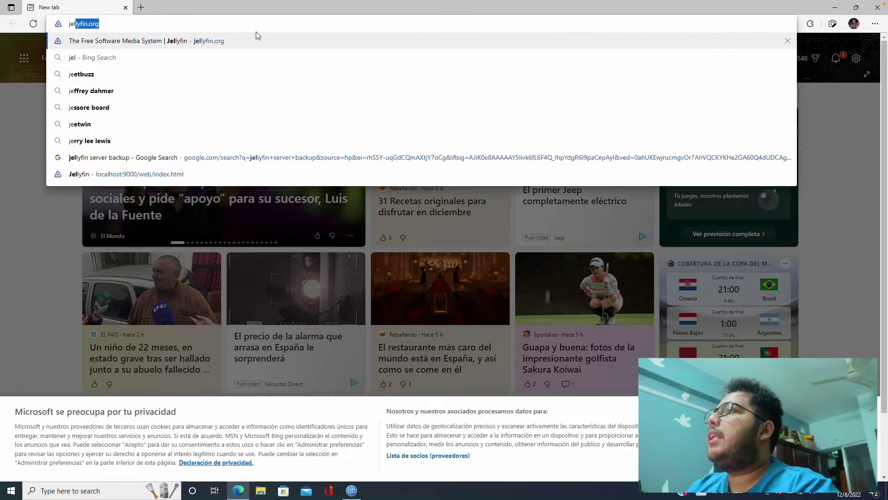
{"action": "type", "text": "lyfin.org"}
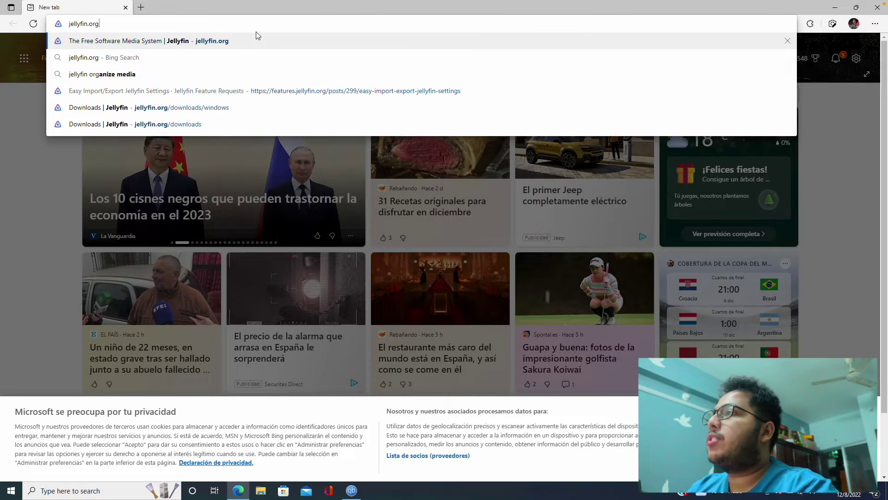
{"action": "key", "text": "Return"}
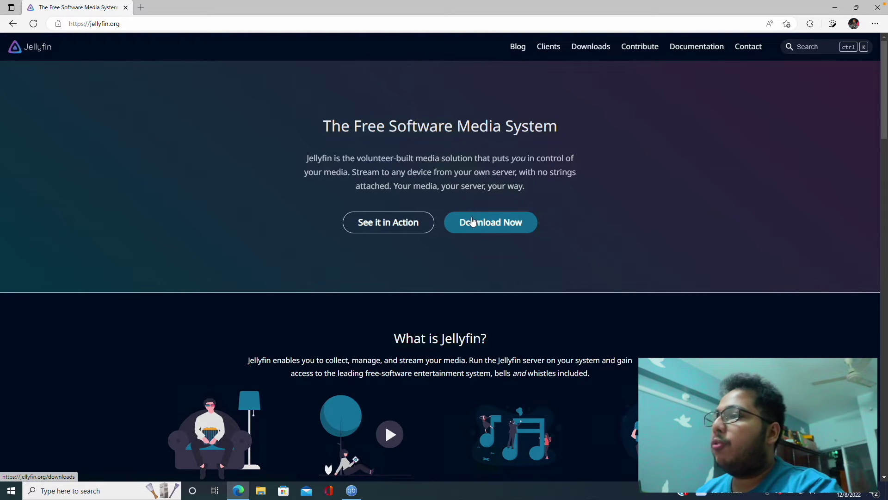
{"action": "left_click", "coordinate": [484, 223]}
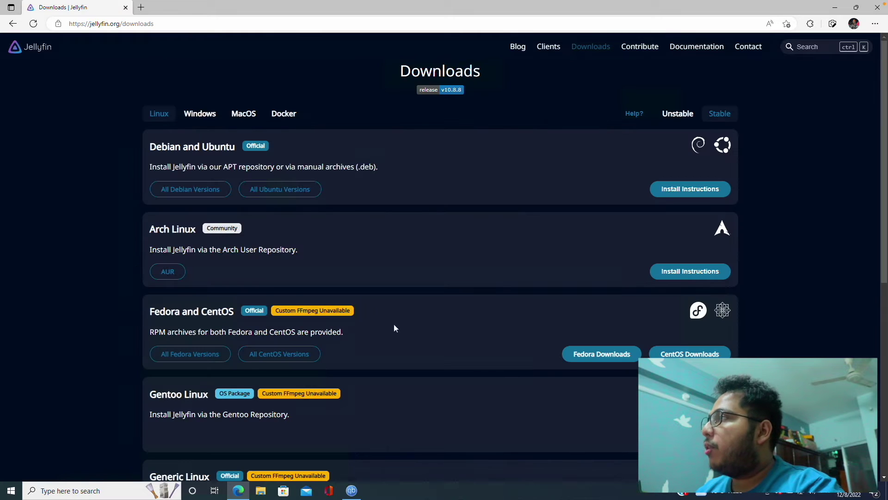
{"action": "left_click", "coordinate": [210, 119]}
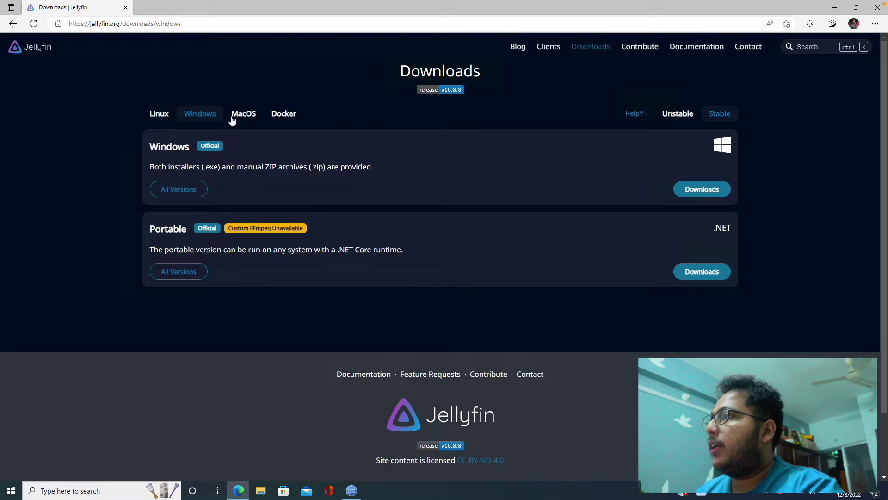
{"action": "left_click", "coordinate": [720, 194]}
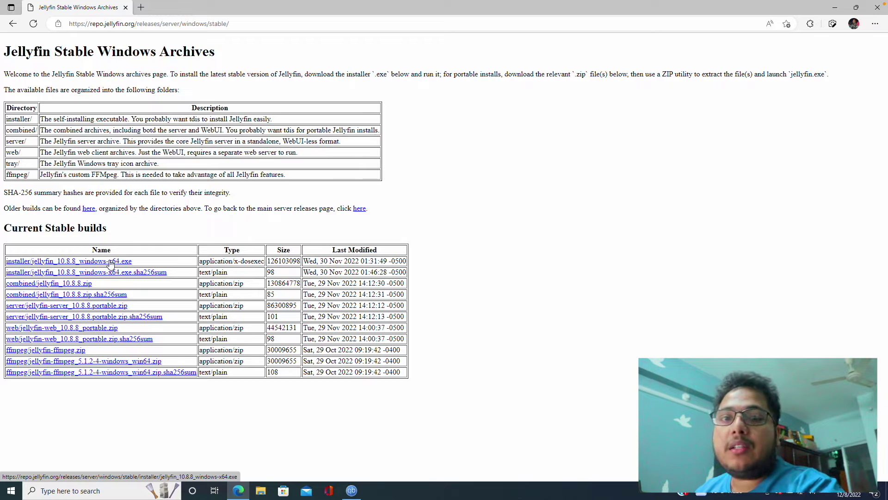
Download jellyfin_10.8.8_windows-x64.exe with IDM and open it when finished
{"action": "left_click", "coordinate": [110, 261]}
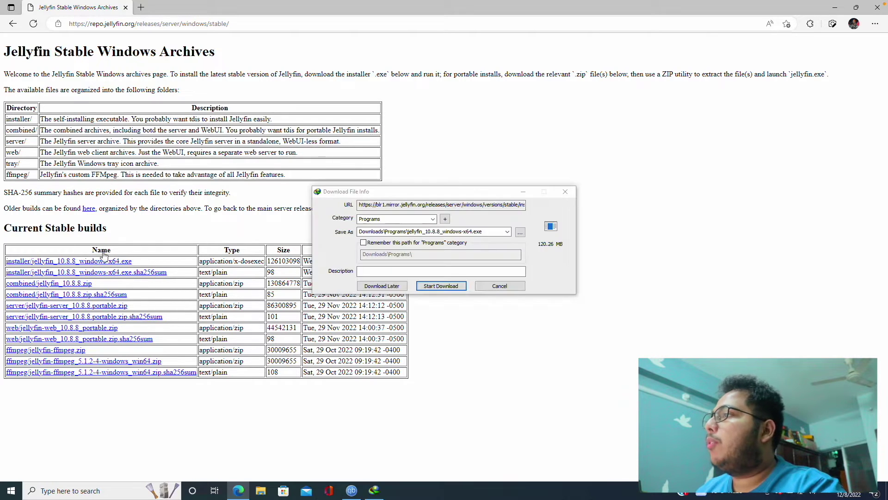
{"action": "left_click", "coordinate": [441, 286]}
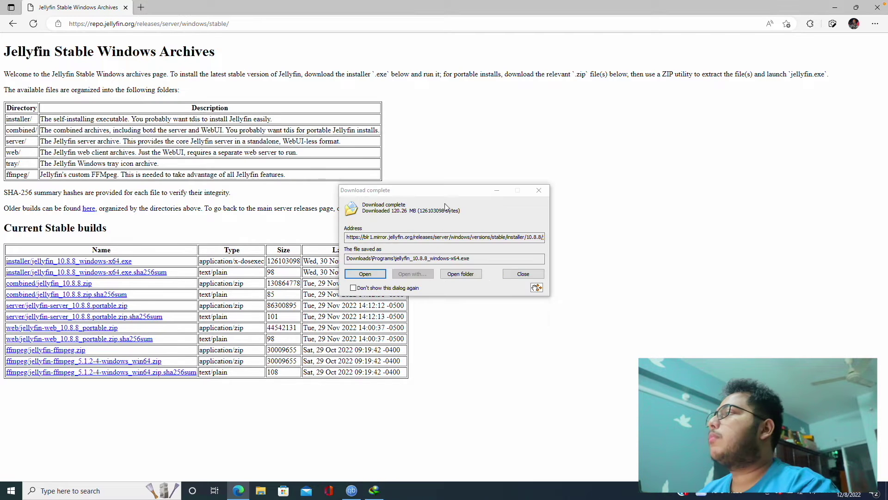
{"action": "left_click", "coordinate": [376, 271]}
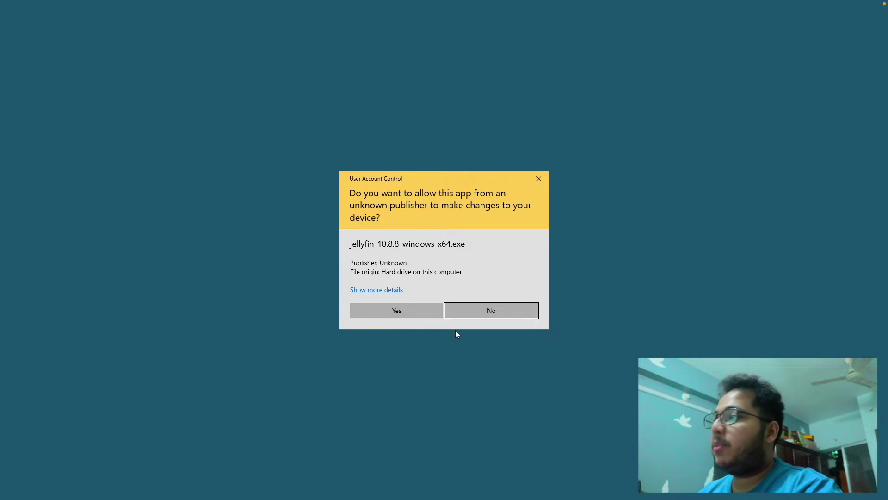
Install Jellyfin Server 10.8.8 with basic install and default folders, then close setup and the browser
{"action": "left_click", "coordinate": [429, 315]}
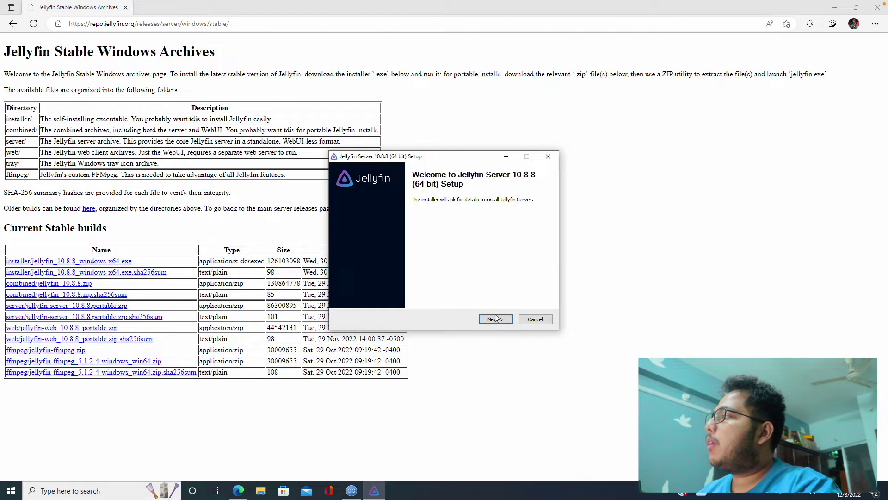
{"action": "left_click", "coordinate": [496, 319]}
{"action": "left_click", "coordinate": [494, 319]}
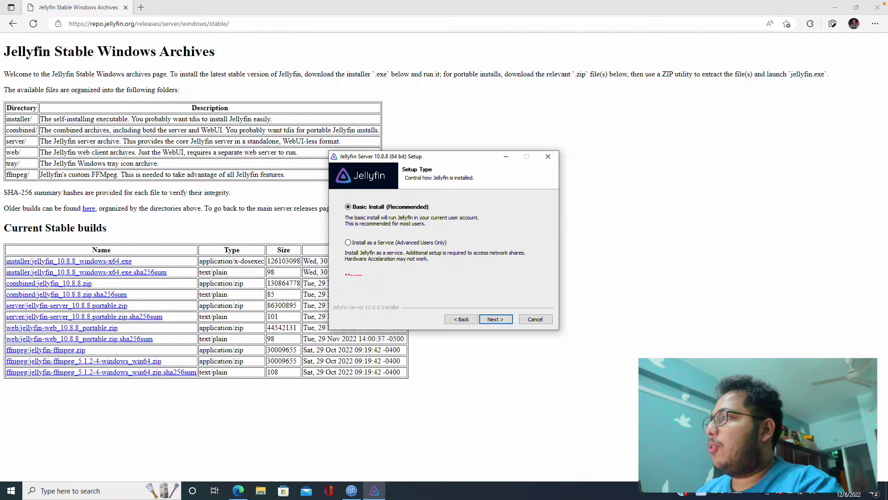
{"action": "left_click", "coordinate": [495, 319]}
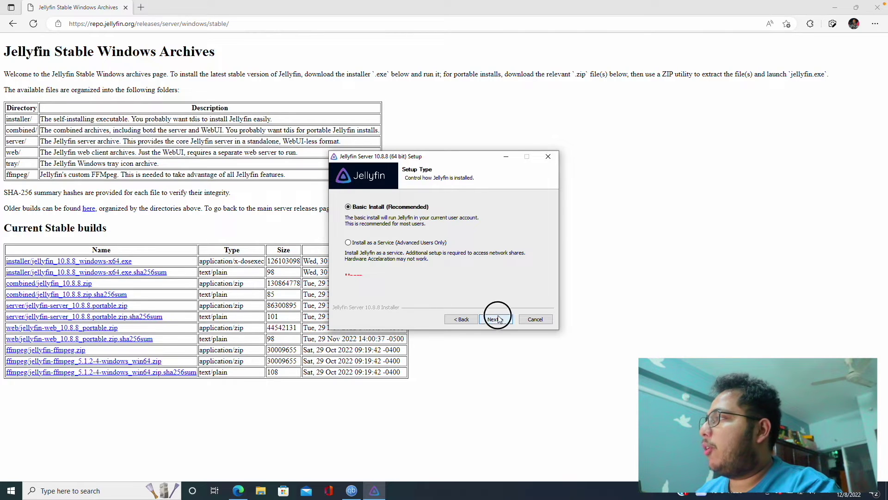
{"action": "left_click", "coordinate": [495, 319]}
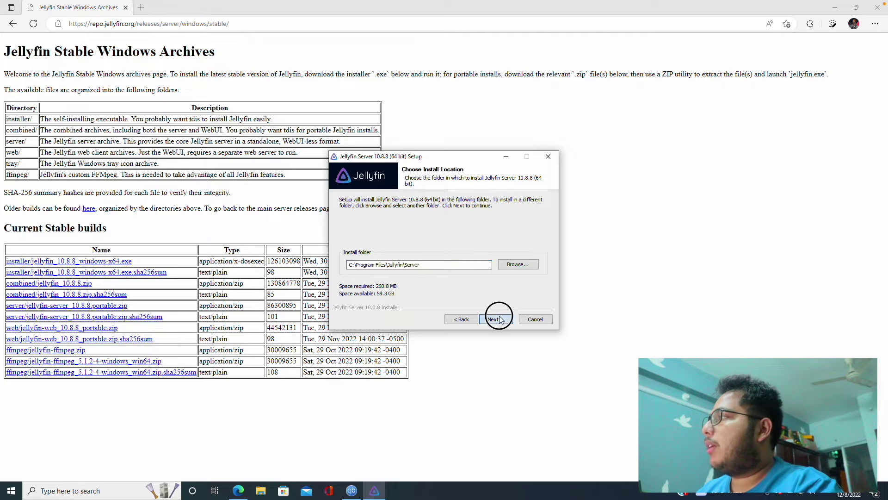
{"action": "left_click", "coordinate": [495, 319]}
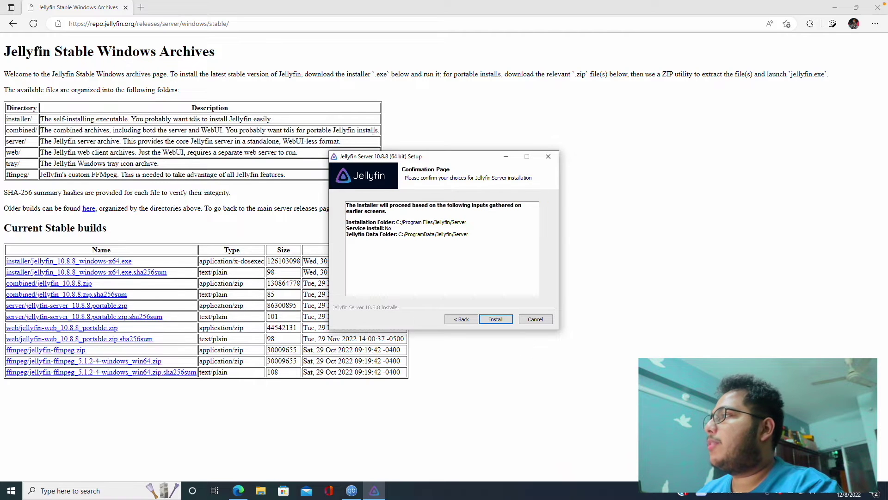
{"action": "left_click", "coordinate": [495, 319]}
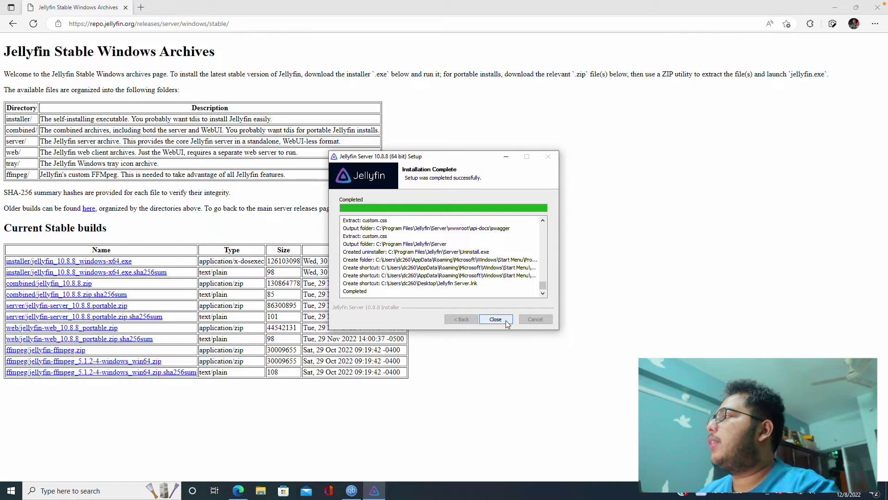
{"action": "left_click", "coordinate": [507, 320]}
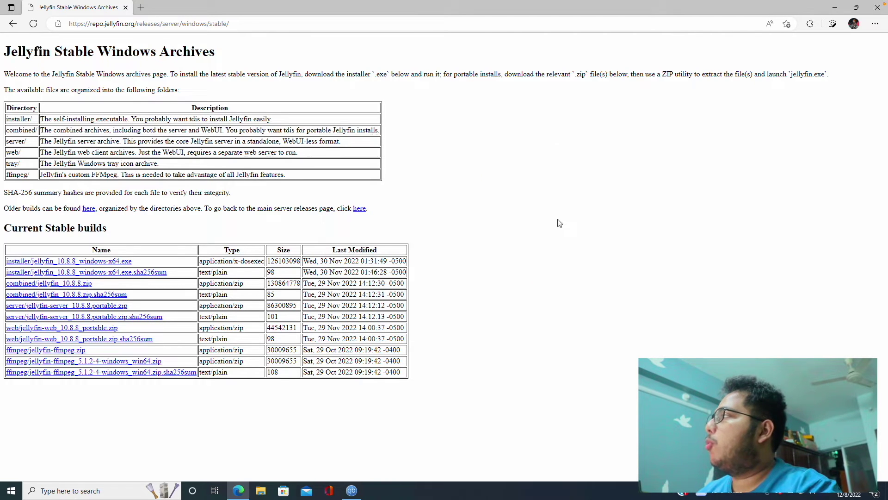
{"action": "left_click", "coordinate": [878, 10]}
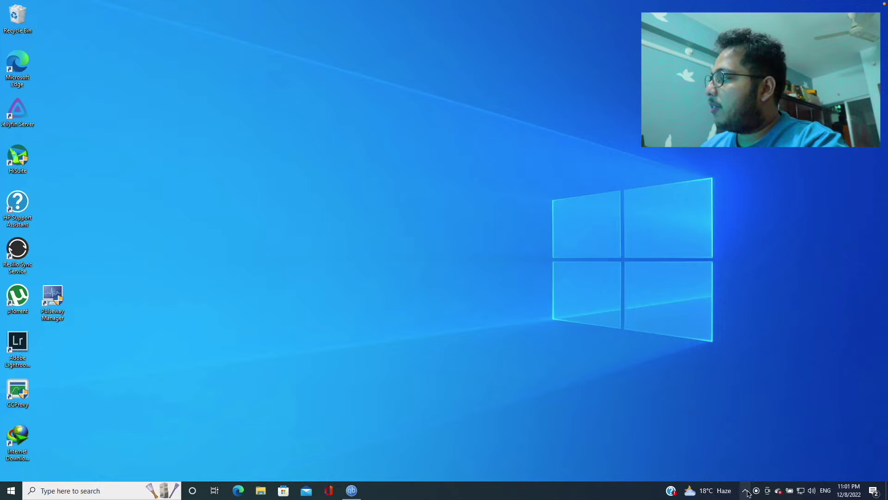
Launch the Jellyfin Tray App from the Start menu
{"action": "left_click", "coordinate": [745, 490]}
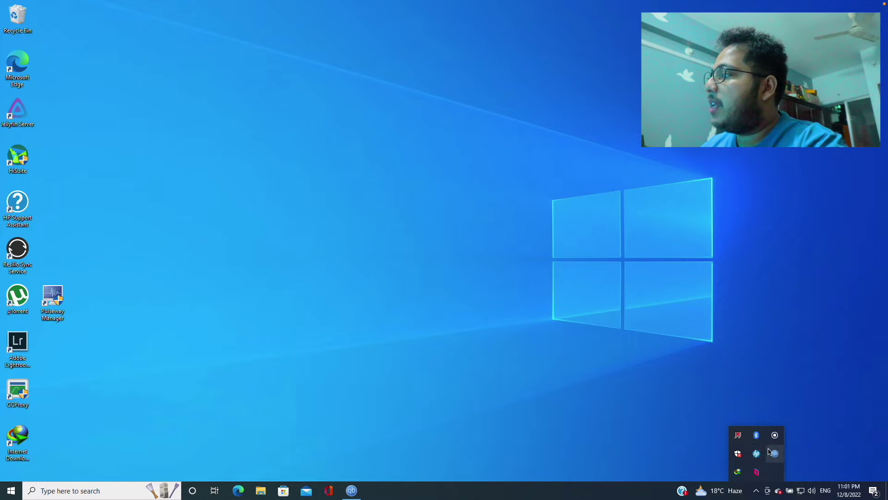
{"action": "left_click", "coordinate": [655, 321]}
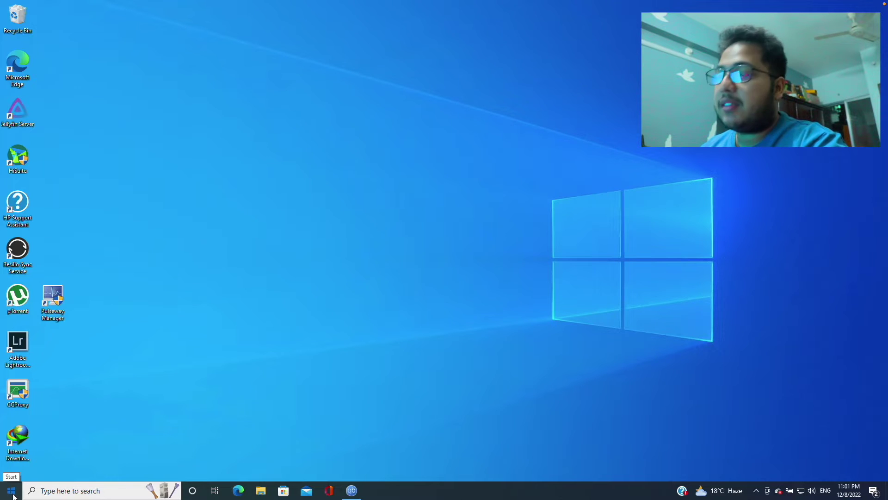
{"action": "left_click", "coordinate": [11, 491]}
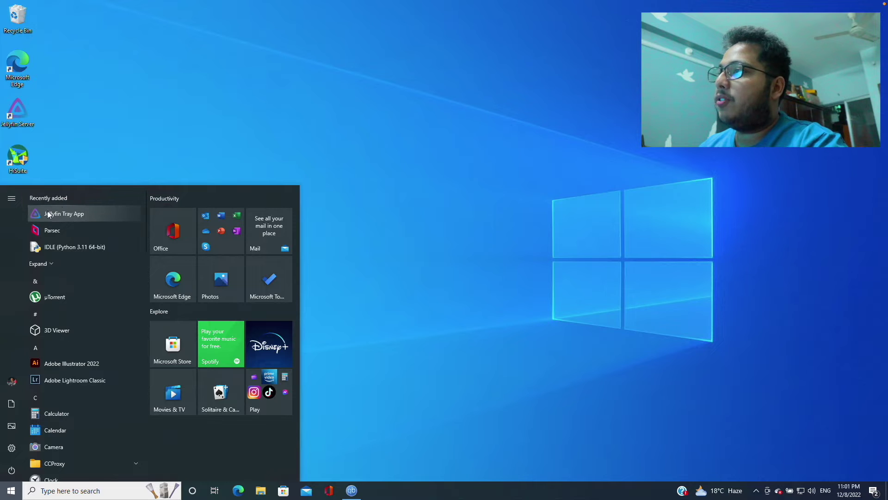
{"action": "left_click", "coordinate": [73, 215]}
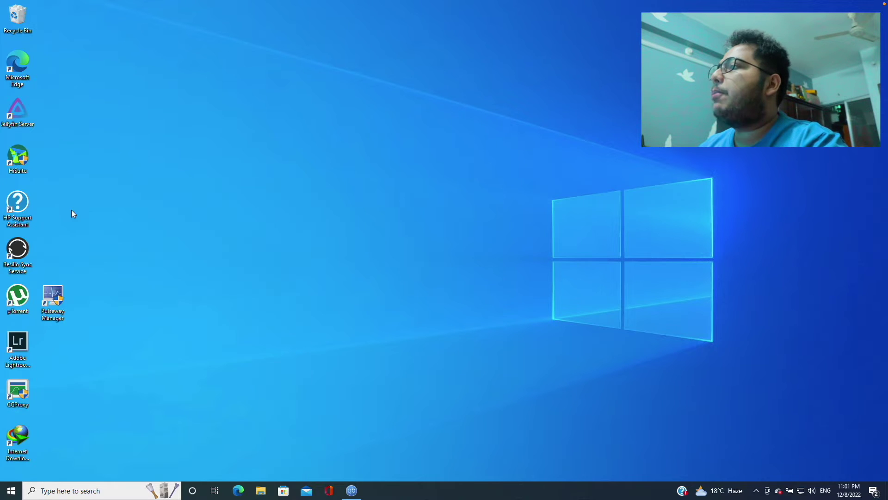
Open Jellyfin's web interface at localhost:8096 from its tray icon menu
{"action": "left_click", "coordinate": [756, 491]}
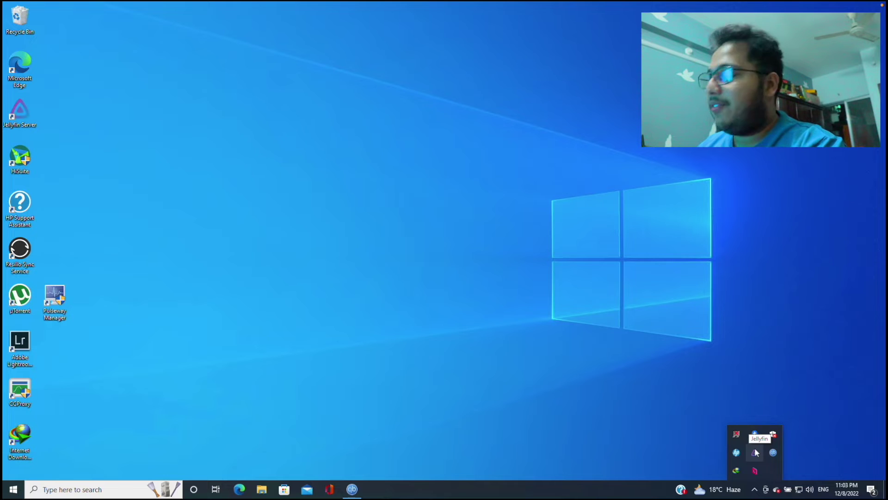
{"action": "right_click", "coordinate": [755, 452]}
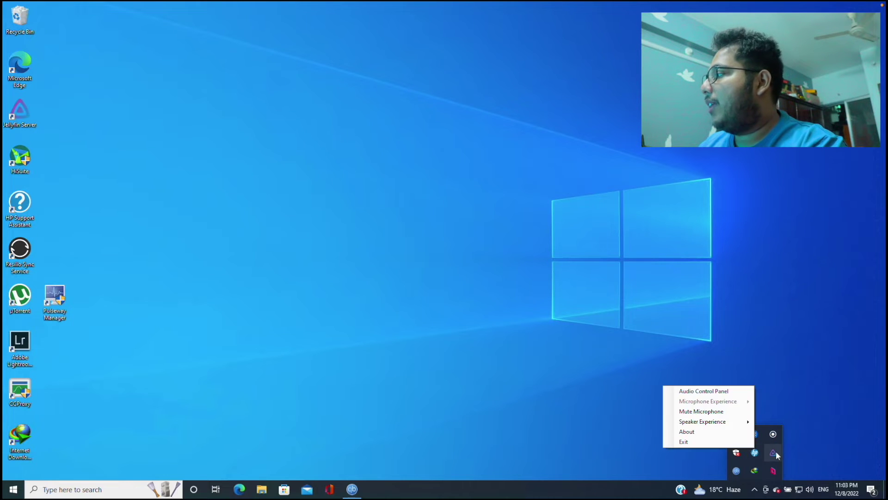
{"action": "right_click", "coordinate": [775, 451]}
{"action": "left_click", "coordinate": [742, 419]}
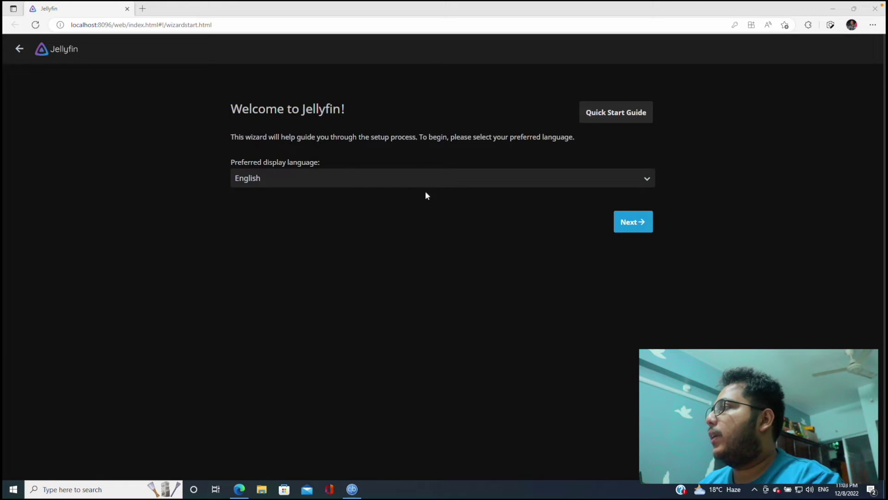
Keep English as display language and replace the prefilled username with the admin's name
{"action": "left_click", "coordinate": [643, 227]}
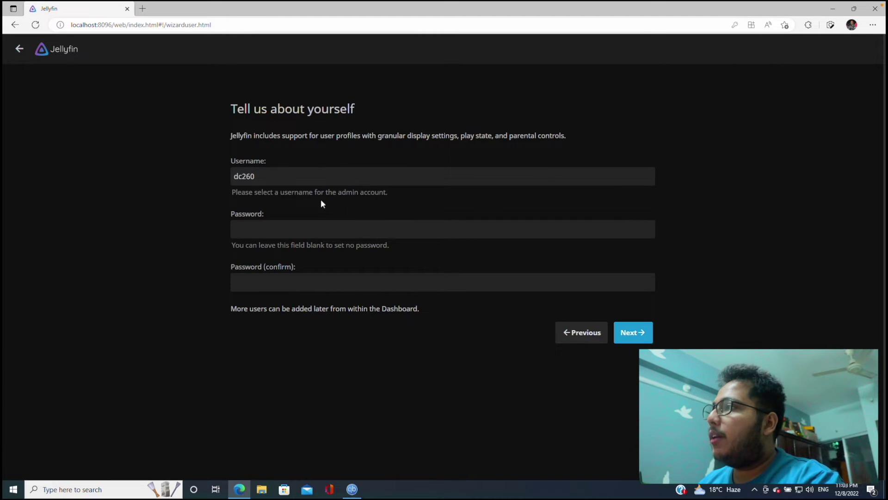
{"action": "left_click", "coordinate": [102, 161]}
{"action": "key", "text": "BackSpace"}
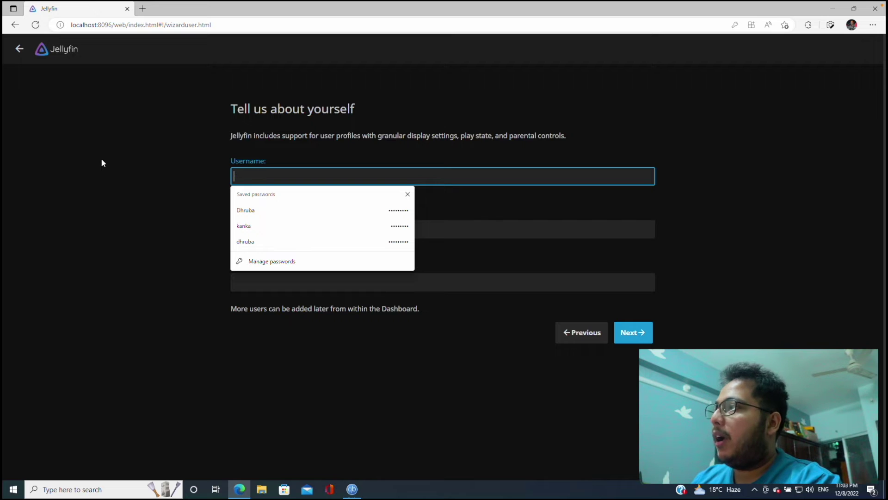
{"action": "type", "text": "Dhru"}
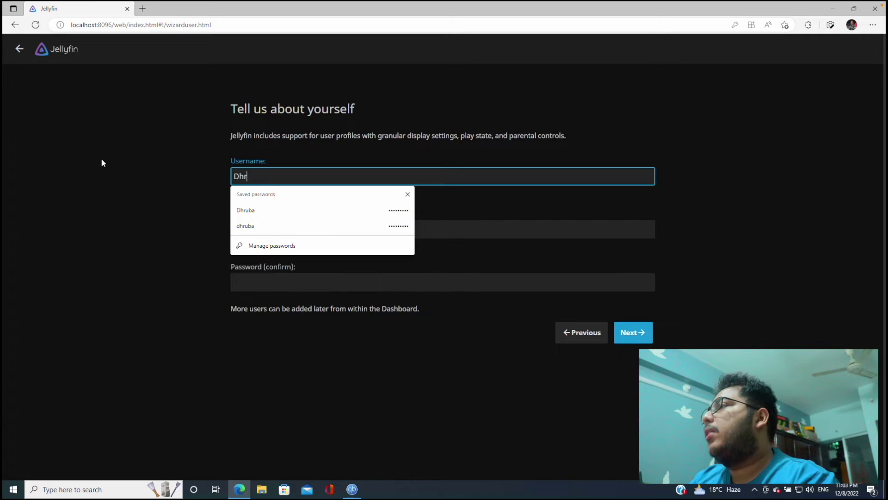
{"action": "key", "text": "BackSpace"}
{"action": "type", "text": "ba"}
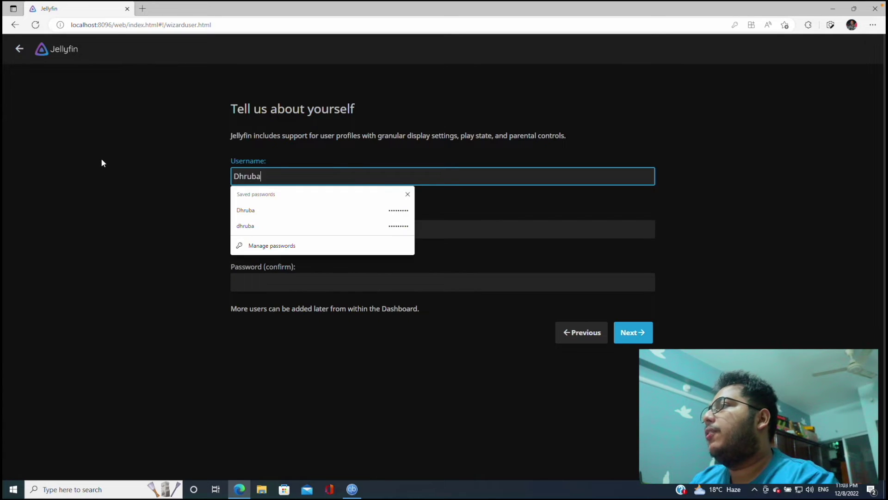
Enter and confirm the admin password, then submit the account
{"action": "left_click", "coordinate": [119, 139]}
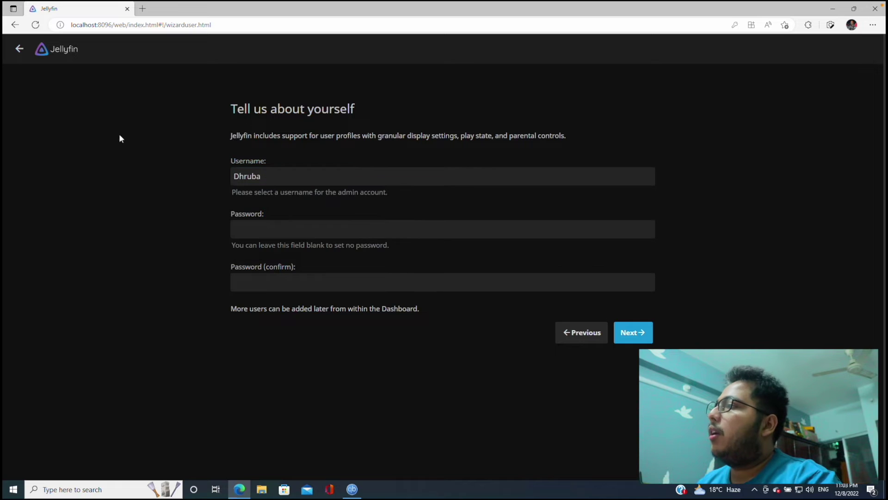
{"action": "left_click", "coordinate": [289, 234]}
{"action": "type", "text": "d"}
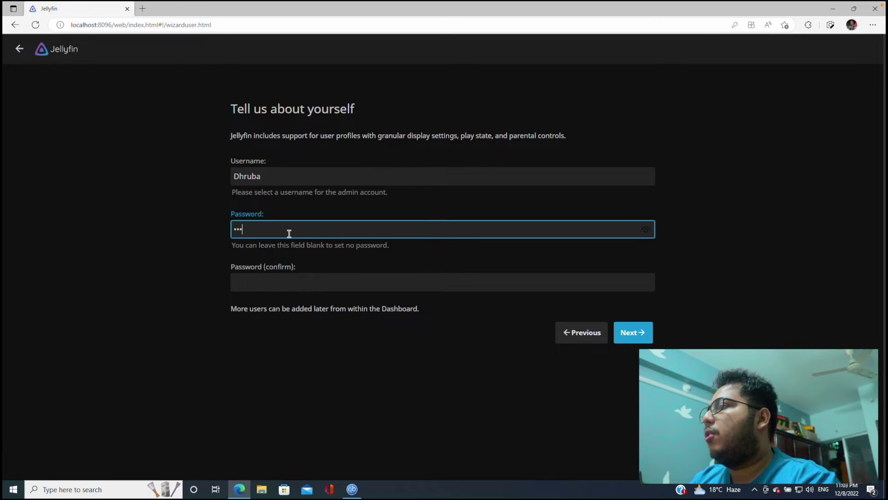
{"action": "left_click", "coordinate": [293, 282]}
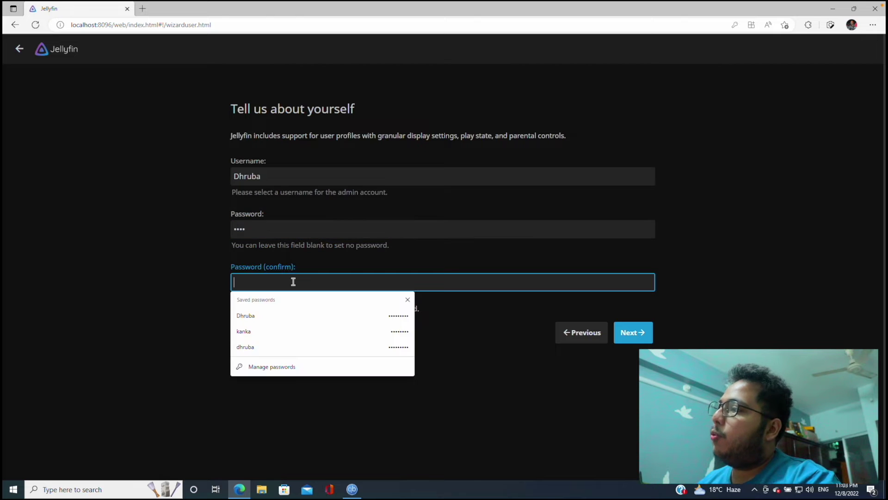
{"action": "type", "text": "d"}
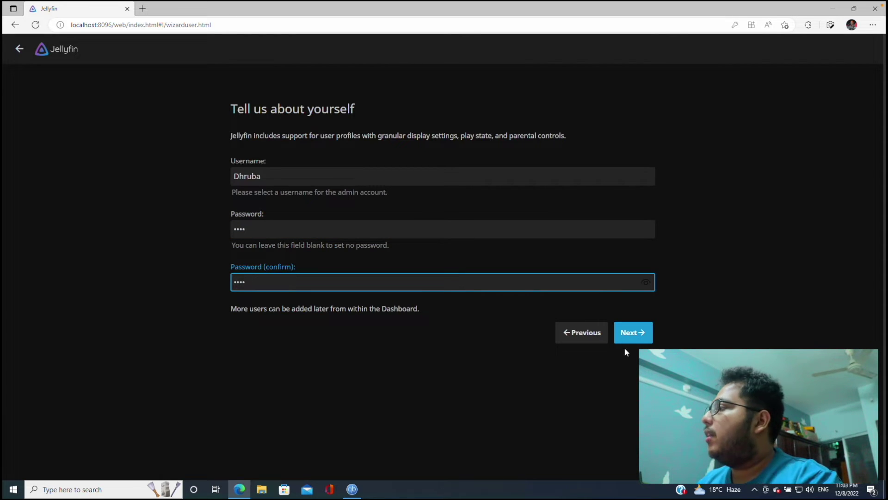
{"action": "left_click", "coordinate": [634, 333]}
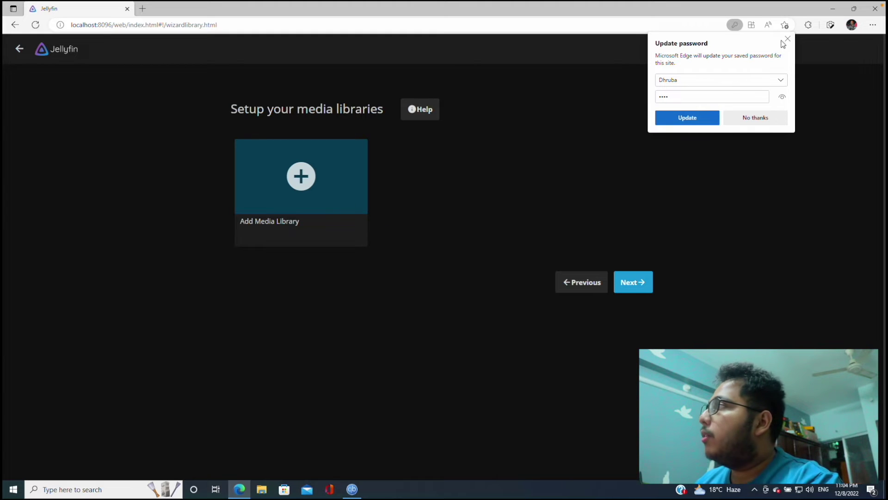
Save the browser password and start a new library with Movies as its content type
{"action": "left_click", "coordinate": [710, 120]}
{"action": "left_click", "coordinate": [725, 95]}
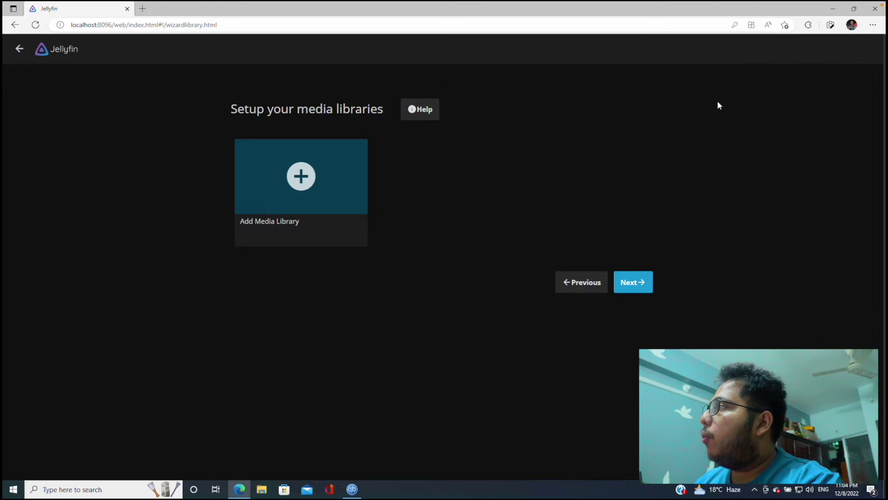
{"action": "left_click", "coordinate": [301, 176]}
{"action": "left_click", "coordinate": [399, 150]}
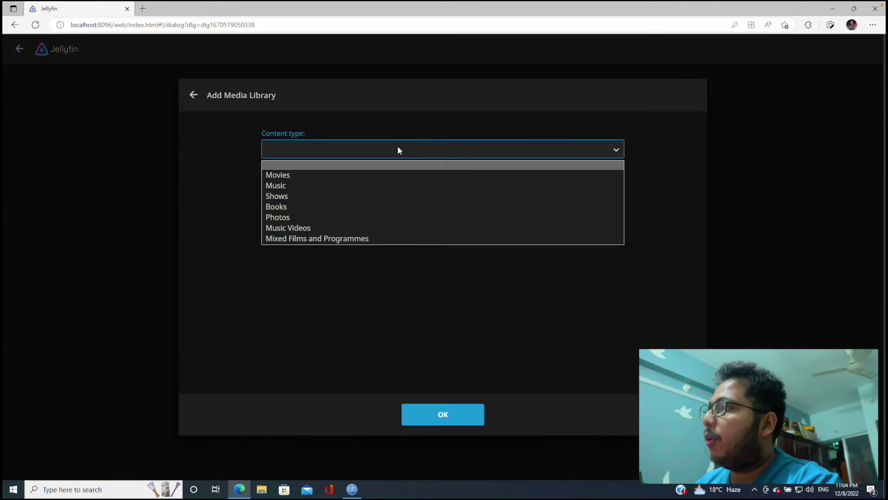
{"action": "left_click", "coordinate": [307, 175]}
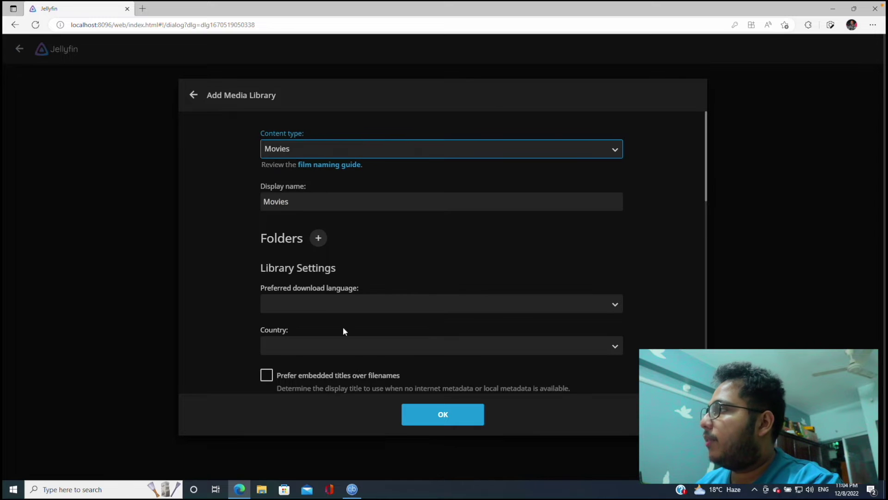
Open the Movies library's folder browser, checking the I:\ drive before returning to the drive list
{"action": "left_click", "coordinate": [319, 239]}
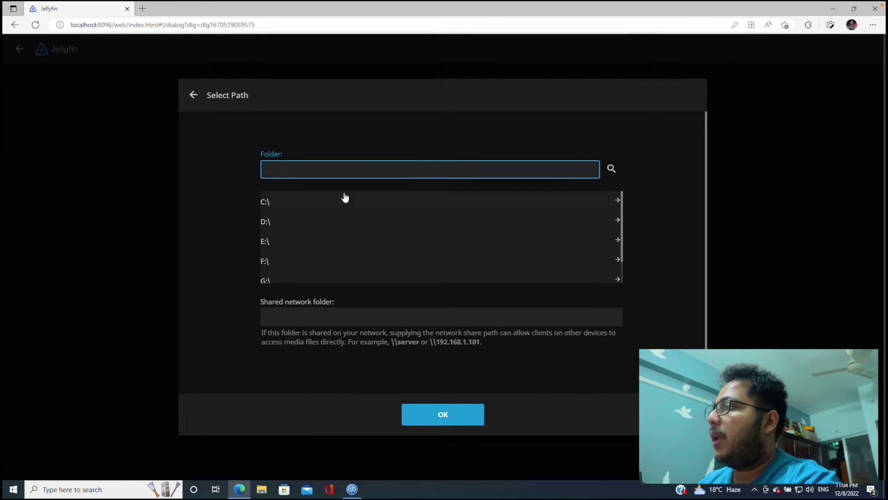
{"action": "scroll", "coordinate": [313, 268], "scroll_direction": "down", "scroll_amount": 3}
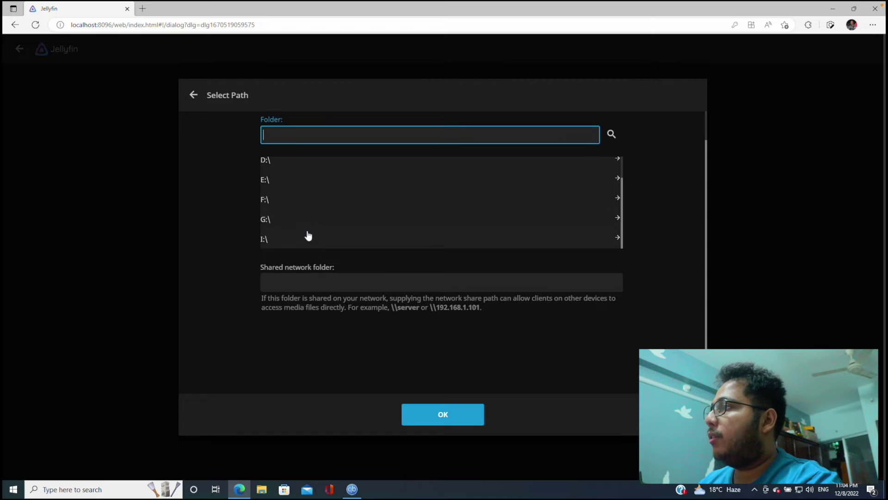
{"action": "left_click", "coordinate": [307, 235]}
{"action": "scroll", "coordinate": [340, 236], "scroll_direction": "down", "scroll_amount": 8}
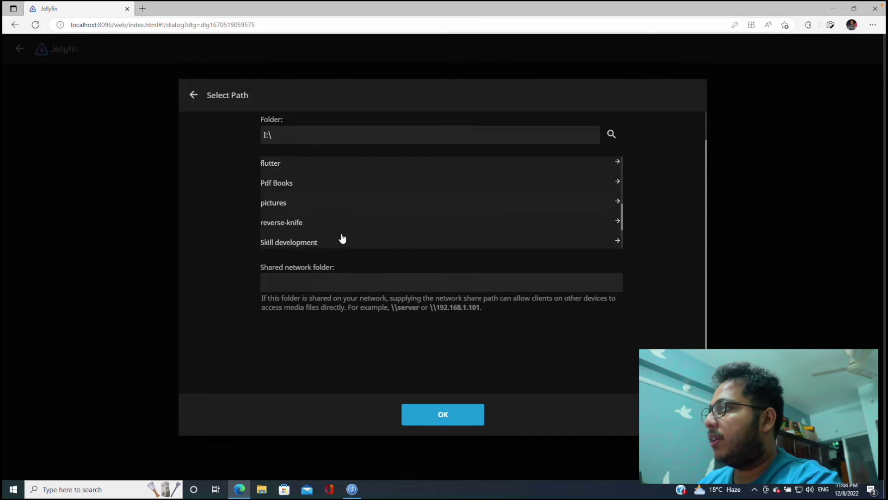
{"action": "scroll", "coordinate": [342, 238], "scroll_direction": "up", "scroll_amount": 10}
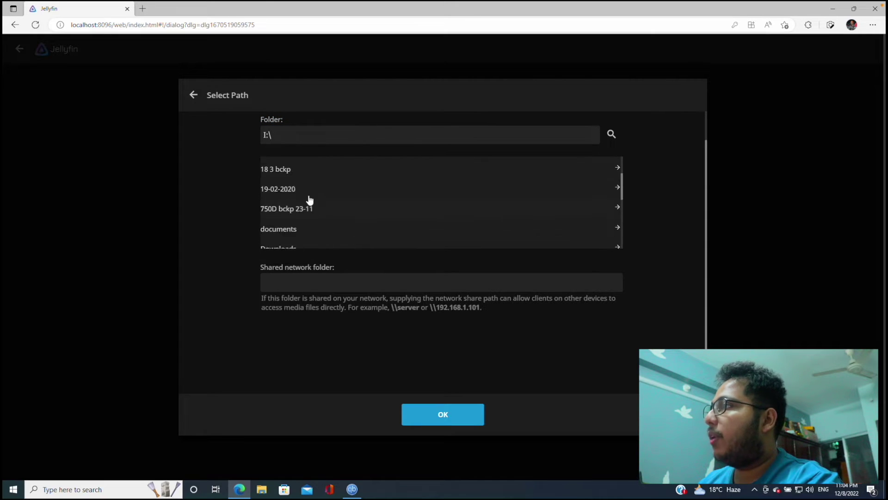
{"action": "left_click", "coordinate": [319, 185]}
{"action": "left_click", "coordinate": [428, 176]}
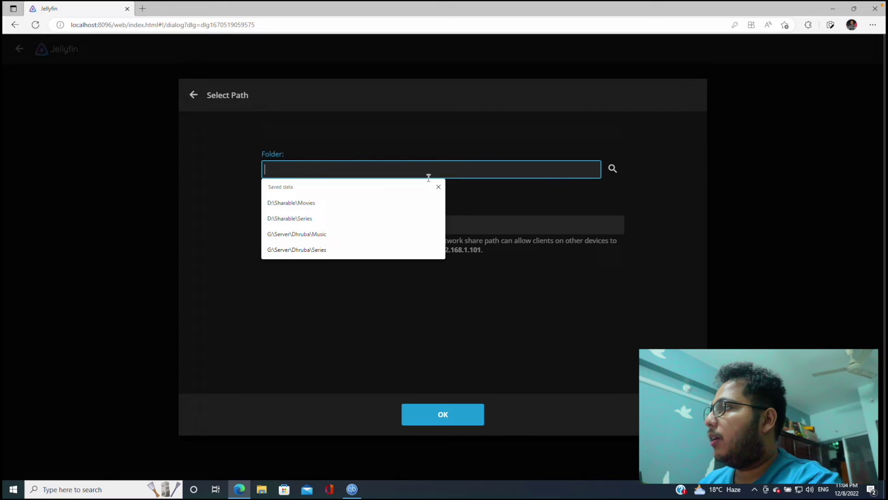
{"action": "left_click", "coordinate": [611, 168]}
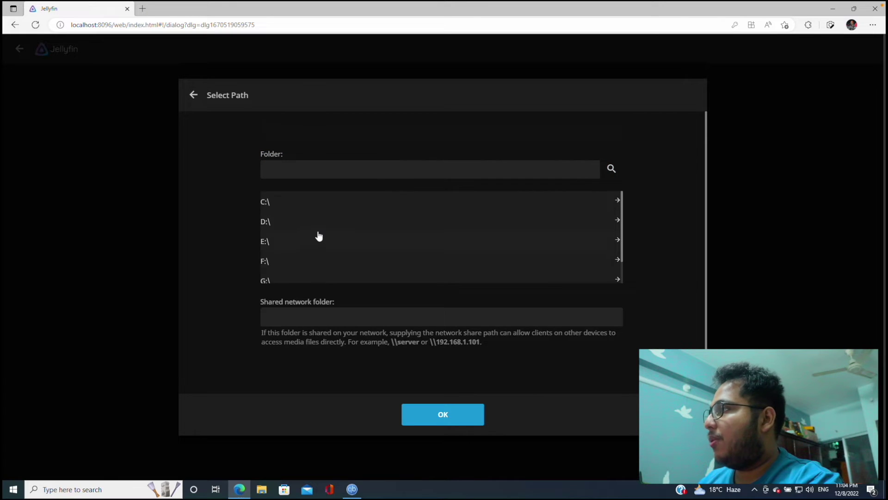
Choose D:\Sharable\Movies as the folder and create the Movies library
{"action": "left_click", "coordinate": [332, 226]}
{"action": "scroll", "coordinate": [316, 242], "scroll_direction": "down", "scroll_amount": 3}
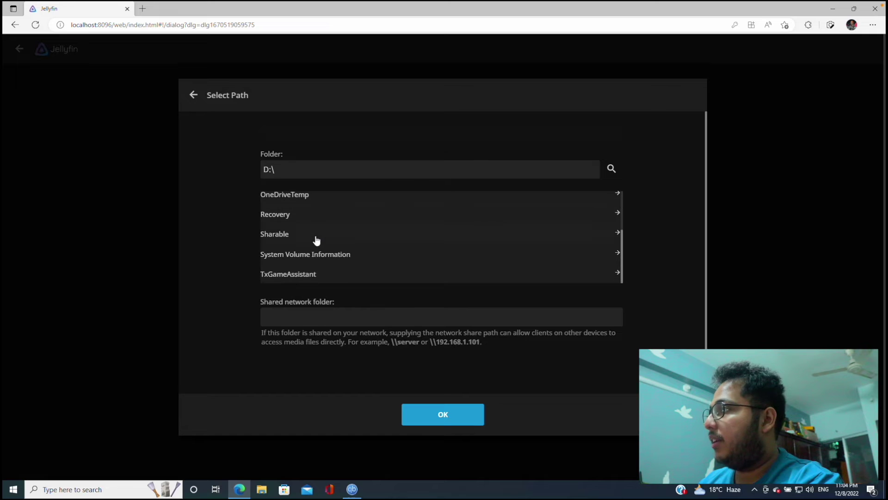
{"action": "left_click", "coordinate": [532, 235]}
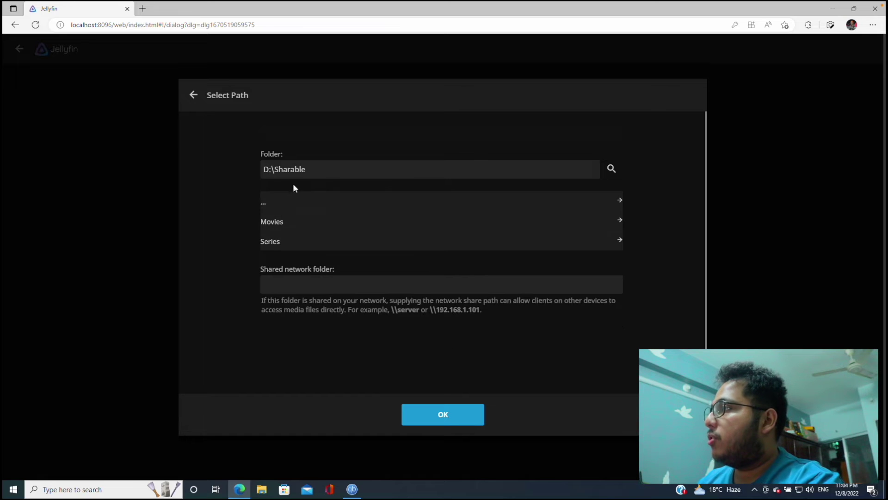
{"action": "left_click", "coordinate": [293, 219]}
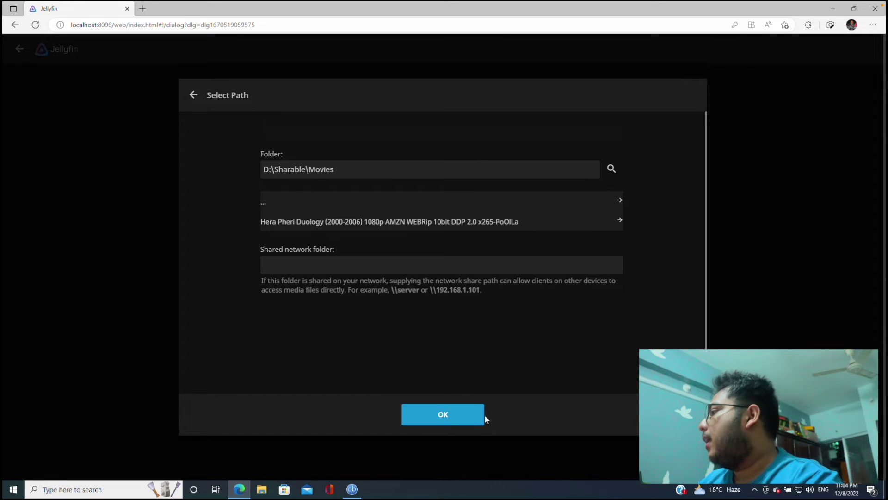
{"action": "left_click", "coordinate": [467, 417]}
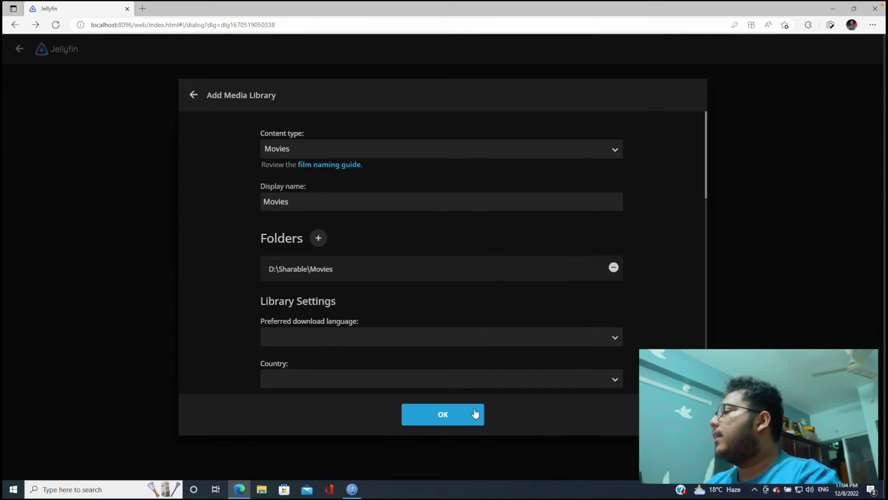
{"action": "left_click", "coordinate": [475, 413]}
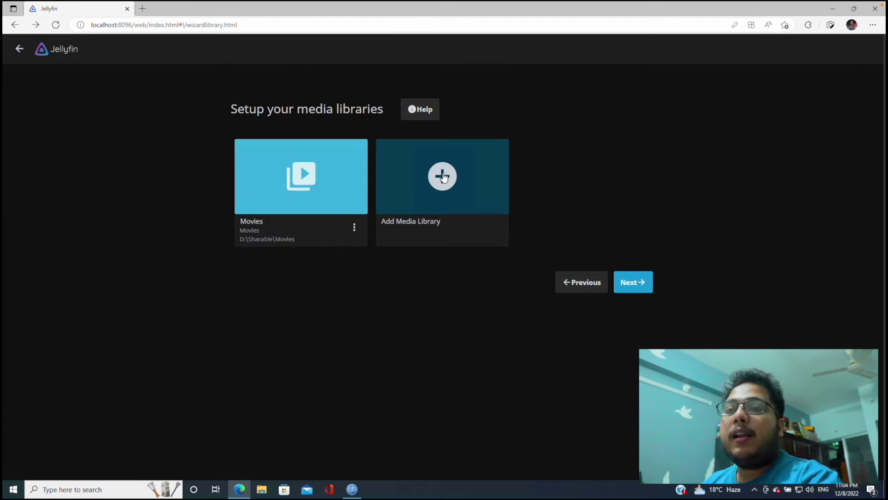
Start another library with Shows as its content type
{"action": "left_click", "coordinate": [443, 176]}
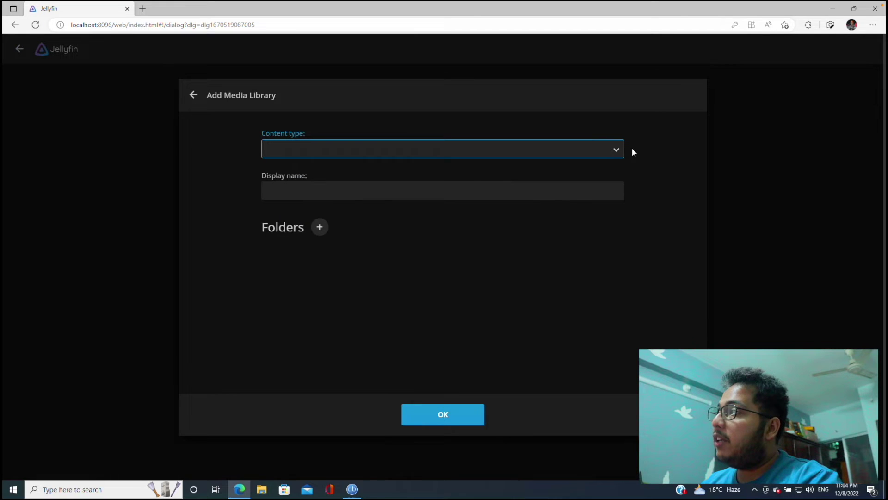
{"action": "left_click", "coordinate": [616, 150]}
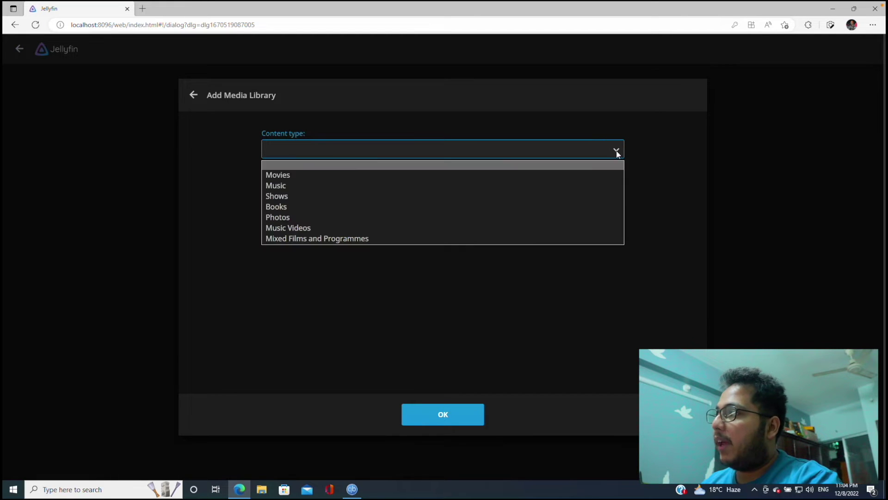
{"action": "left_click", "coordinate": [297, 195]}
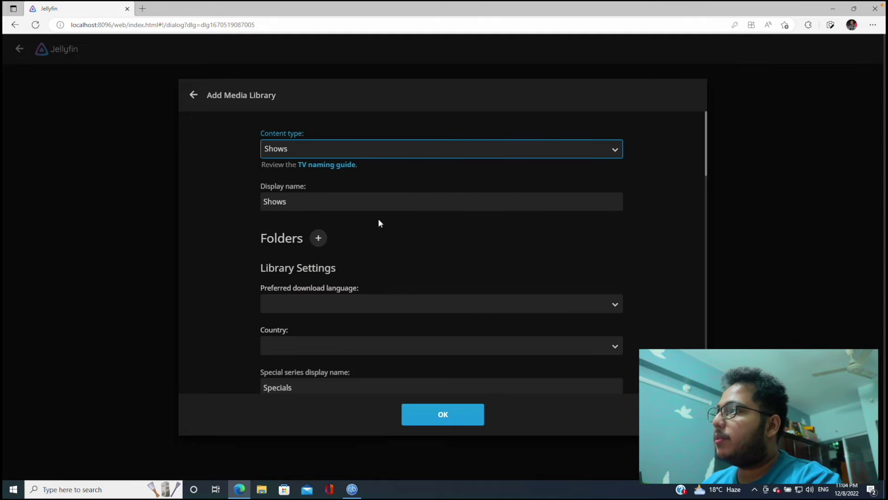
Use the user's Series folder under G:\Server as the Shows folder and create the library
{"action": "left_click", "coordinate": [319, 238]}
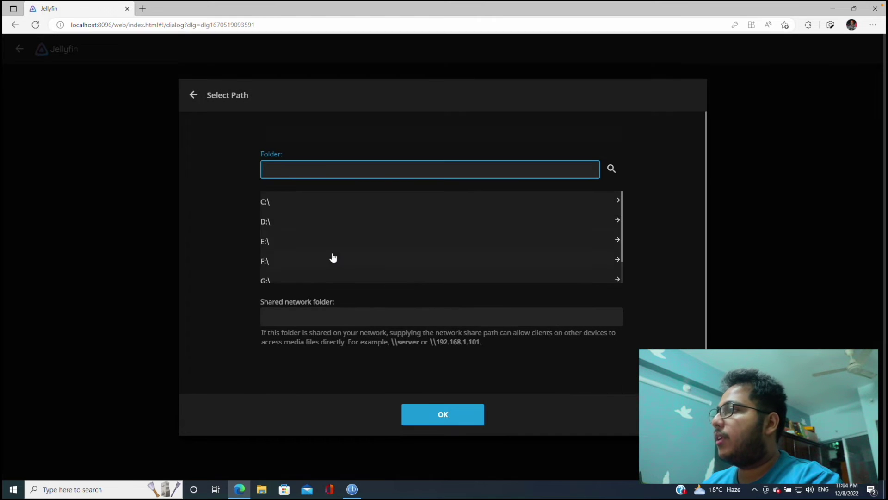
{"action": "scroll", "coordinate": [331, 258], "scroll_direction": "down", "scroll_amount": 1}
{"action": "left_click", "coordinate": [303, 251]}
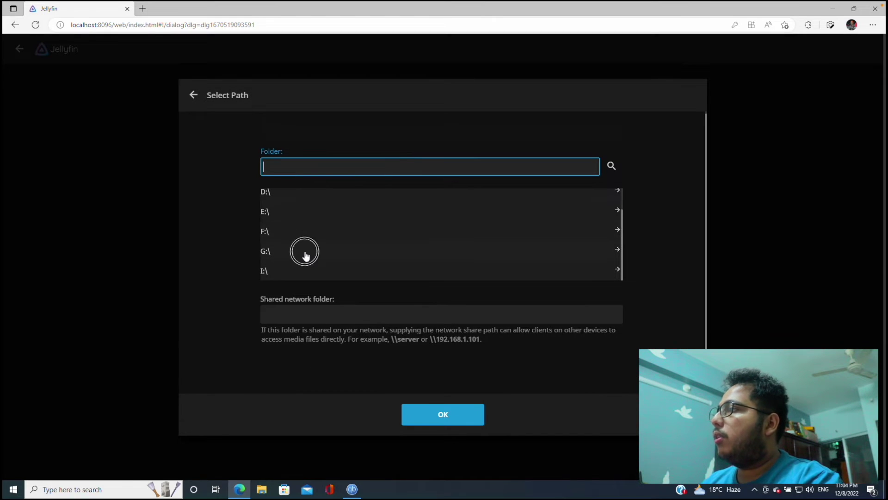
{"action": "left_click", "coordinate": [342, 261]}
{"action": "left_click", "coordinate": [309, 223]}
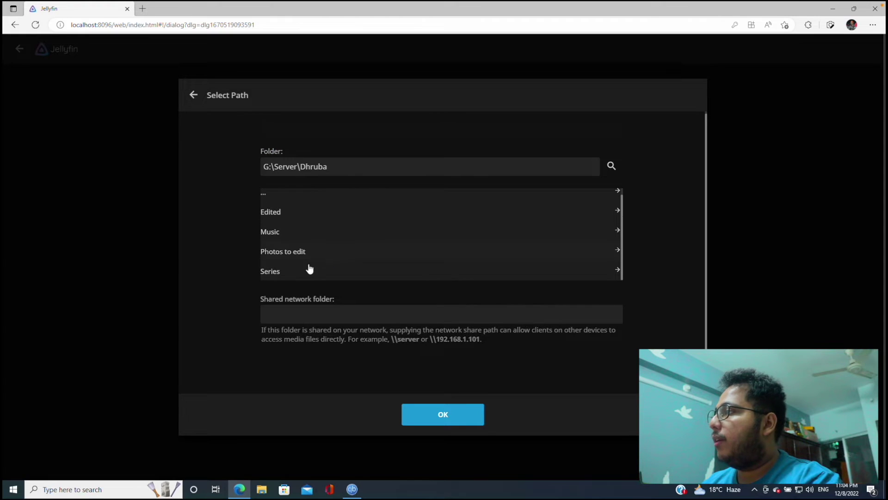
{"action": "left_click", "coordinate": [303, 277]}
{"action": "left_click", "coordinate": [471, 419]}
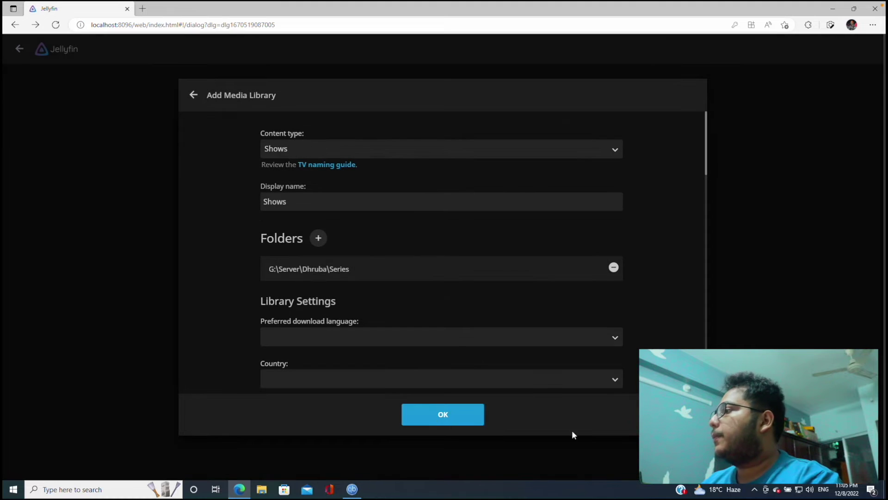
{"action": "left_click", "coordinate": [470, 419]}
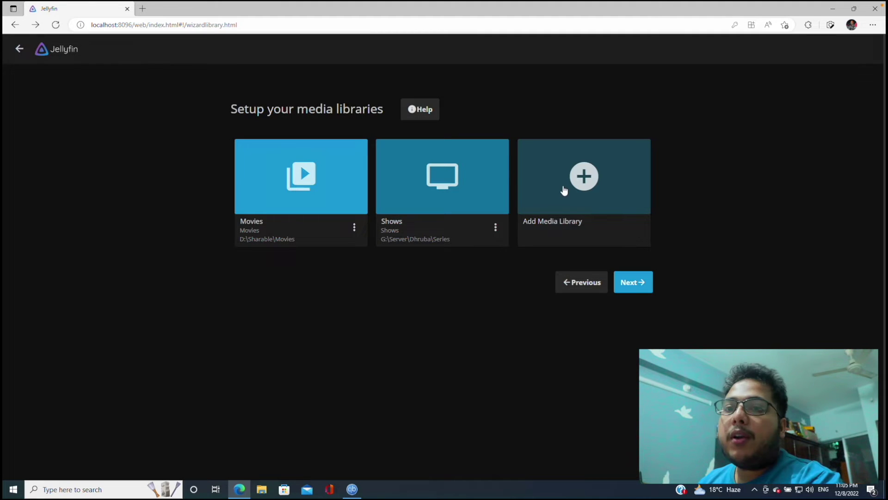
{"action": "left_click", "coordinate": [563, 189]}
Create a Music library using the Music folder in the user's folder under G:\Server
{"action": "left_click", "coordinate": [460, 156]}
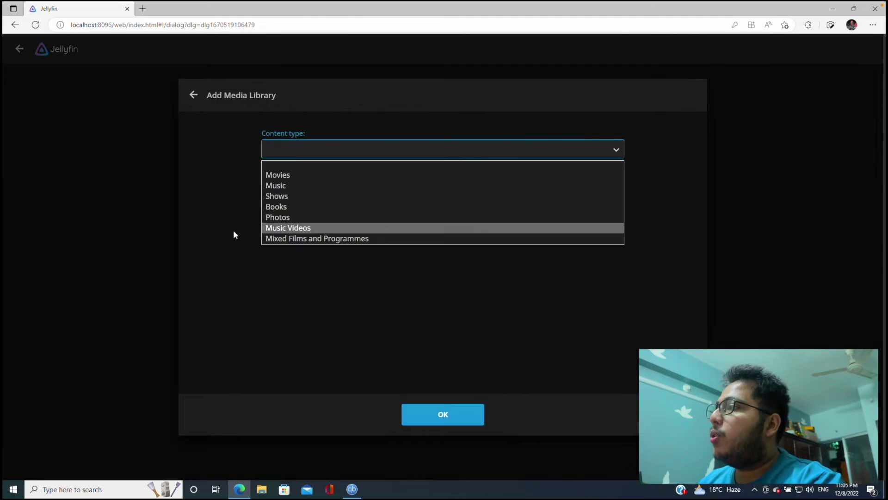
{"action": "left_click", "coordinate": [307, 187]}
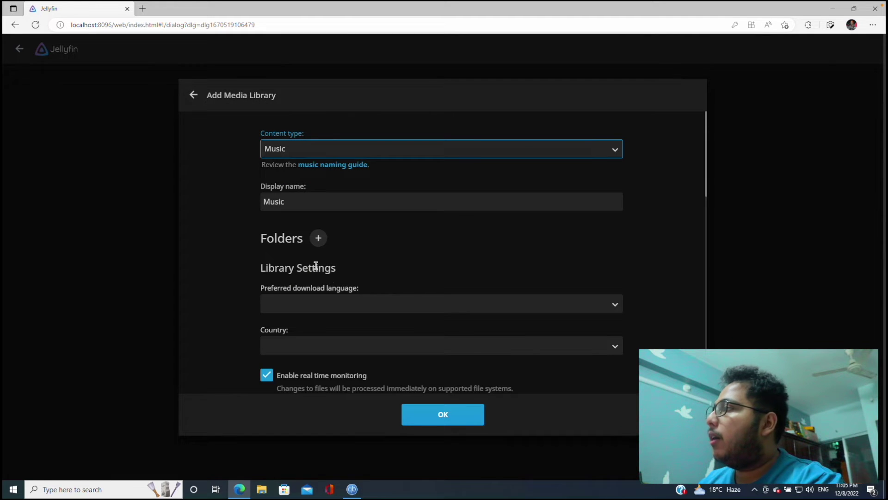
{"action": "left_click", "coordinate": [324, 237]}
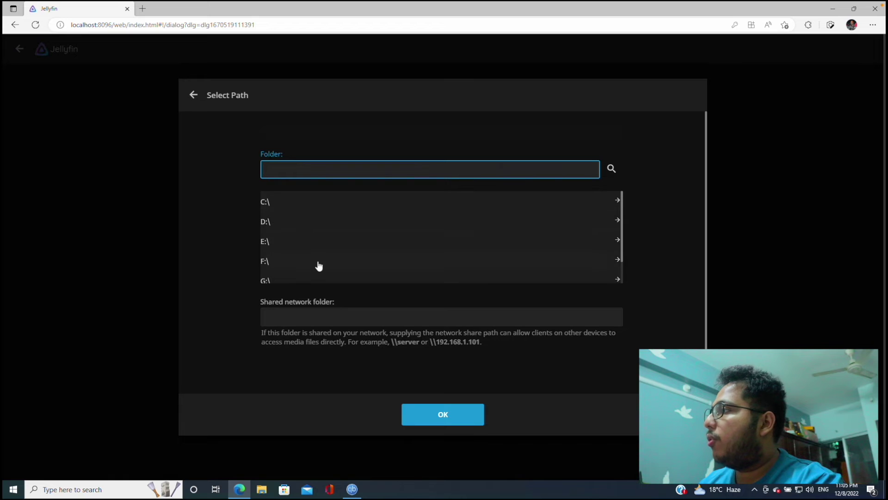
{"action": "scroll", "coordinate": [310, 250], "scroll_direction": "down", "scroll_amount": 2}
{"action": "left_click", "coordinate": [314, 198]}
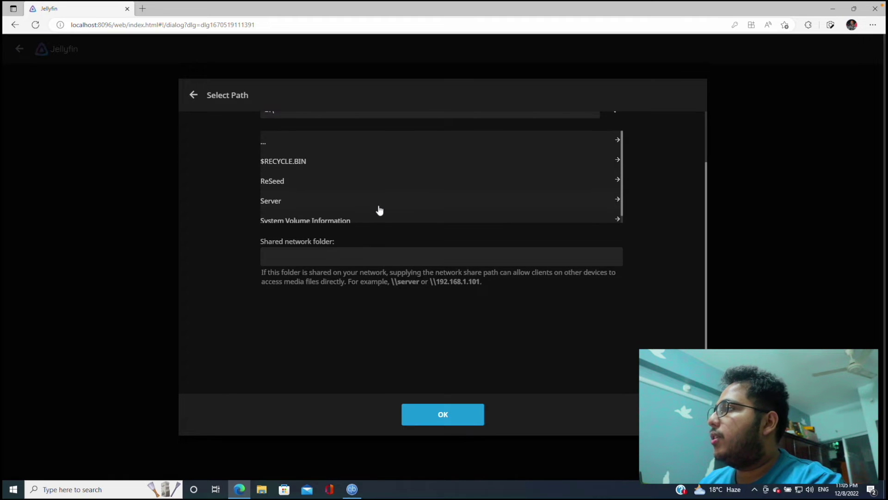
{"action": "left_click", "coordinate": [379, 209]}
{"action": "left_click", "coordinate": [327, 200]}
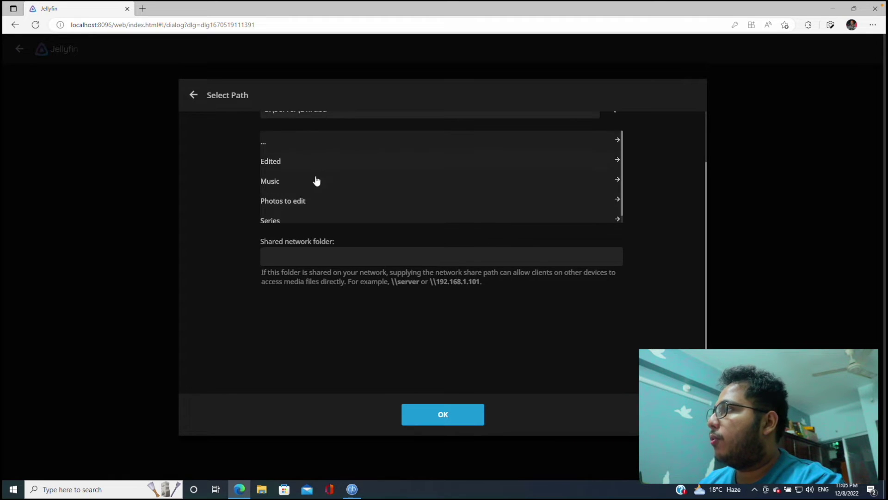
{"action": "left_click", "coordinate": [316, 180]}
{"action": "left_click", "coordinate": [468, 418]}
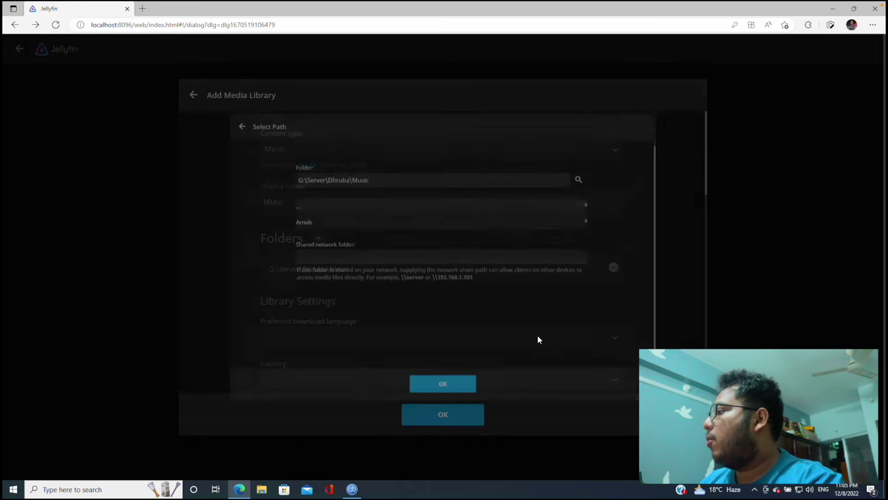
{"action": "left_click", "coordinate": [470, 415]}
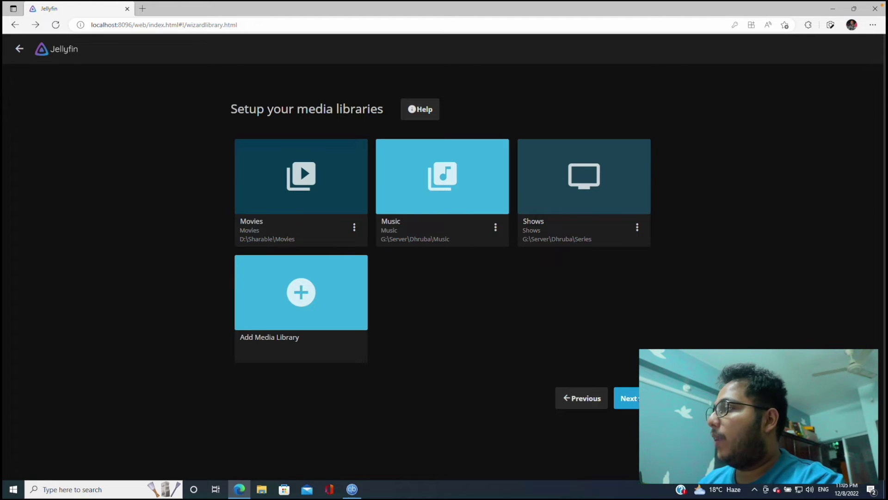
{"action": "left_click", "coordinate": [629, 398]}
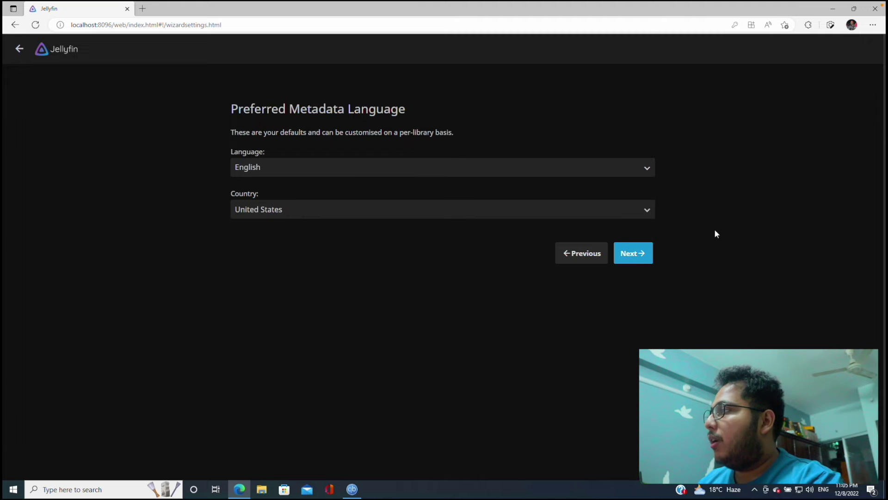
Accept English/United States metadata defaults and enable automatic port mapping for remote access
{"action": "left_click", "coordinate": [645, 250]}
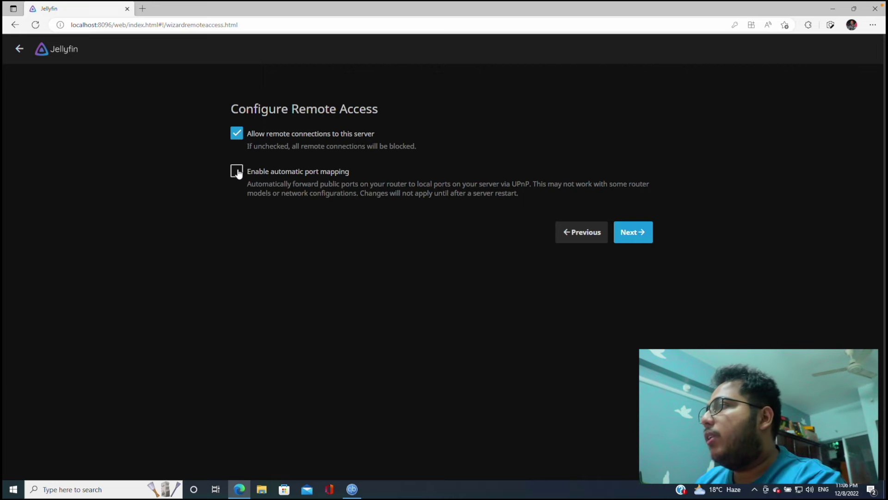
{"action": "left_click", "coordinate": [237, 172]}
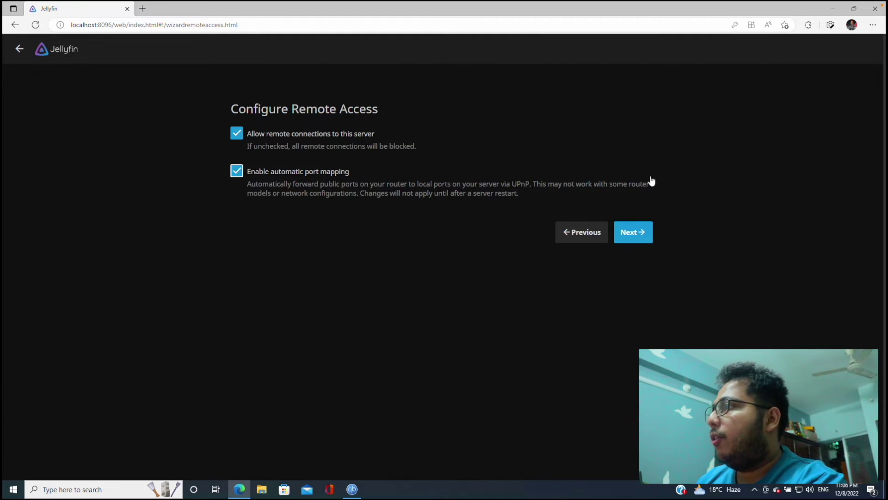
Accept the remote access settings, finish the setup wizard, and sign in to the new server
{"action": "left_click", "coordinate": [637, 233]}
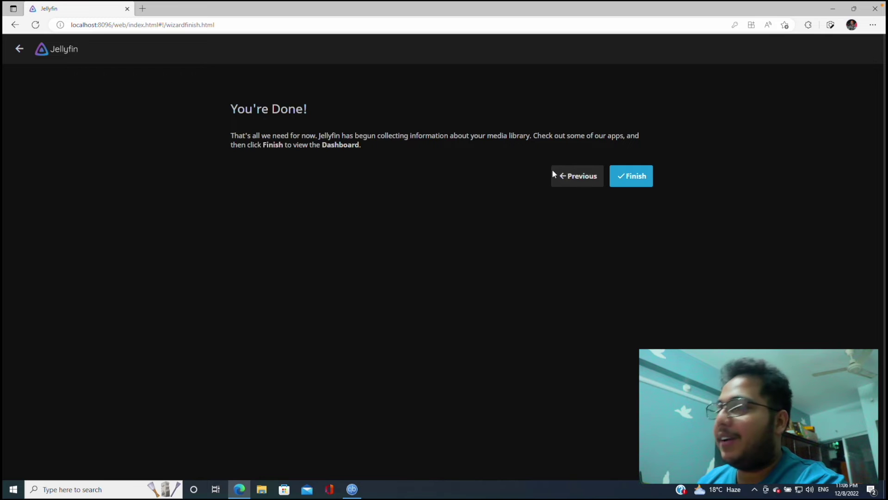
{"action": "left_click", "coordinate": [630, 176]}
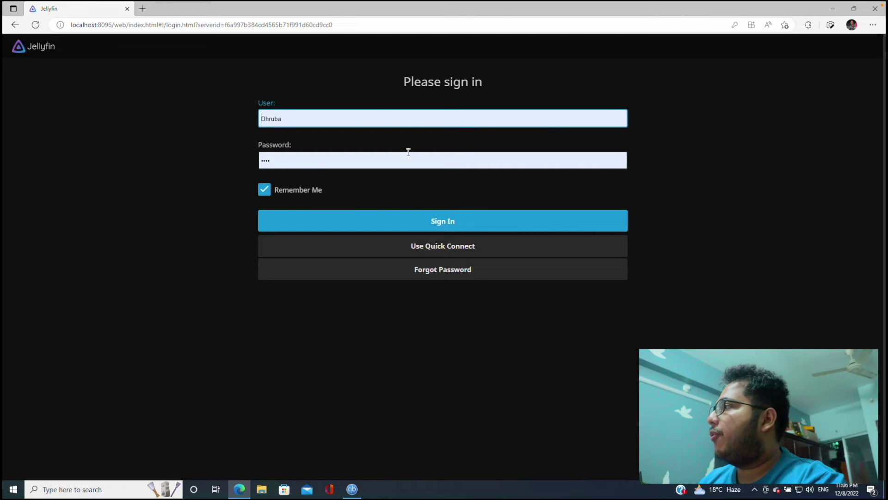
{"action": "left_click", "coordinate": [368, 225]}
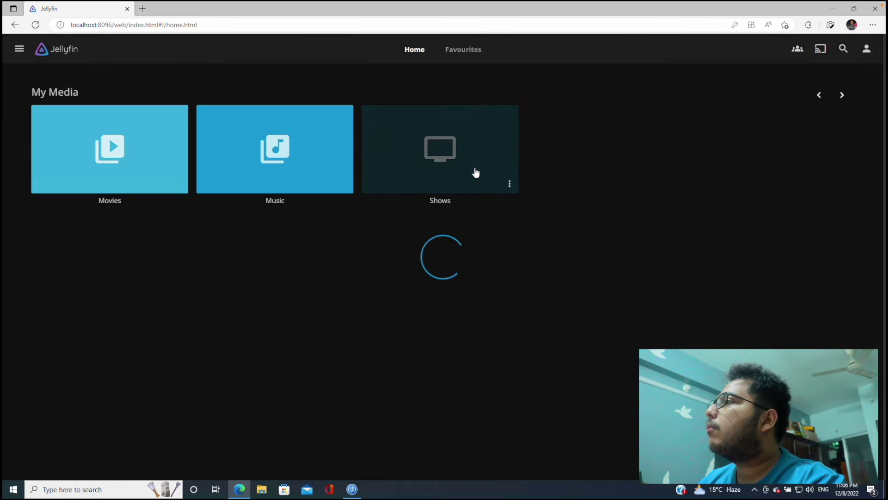
{"action": "scroll", "coordinate": [438, 296], "scroll_direction": "down", "scroll_amount": 5}
{"action": "scroll", "coordinate": [438, 293], "scroll_direction": "up", "scroll_amount": 5}
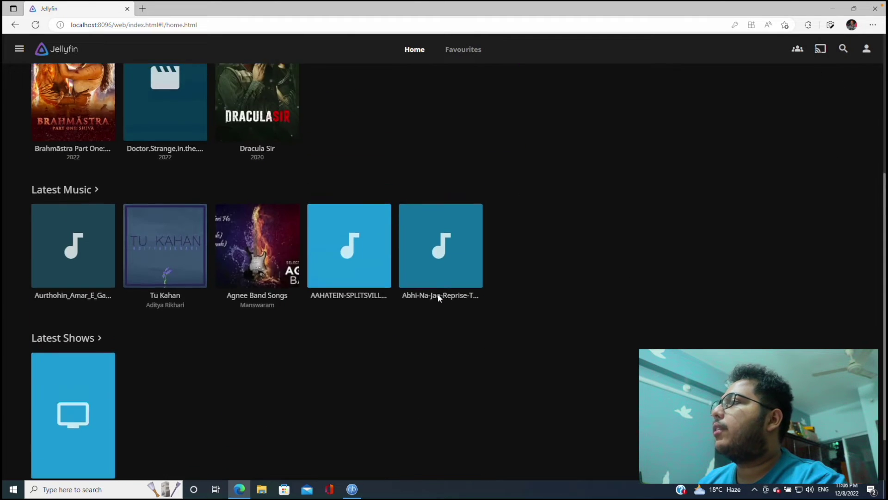
{"action": "scroll", "coordinate": [432, 268], "scroll_direction": "down", "scroll_amount": 1}
{"action": "scroll", "coordinate": [432, 268], "scroll_direction": "down", "scroll_amount": 3}
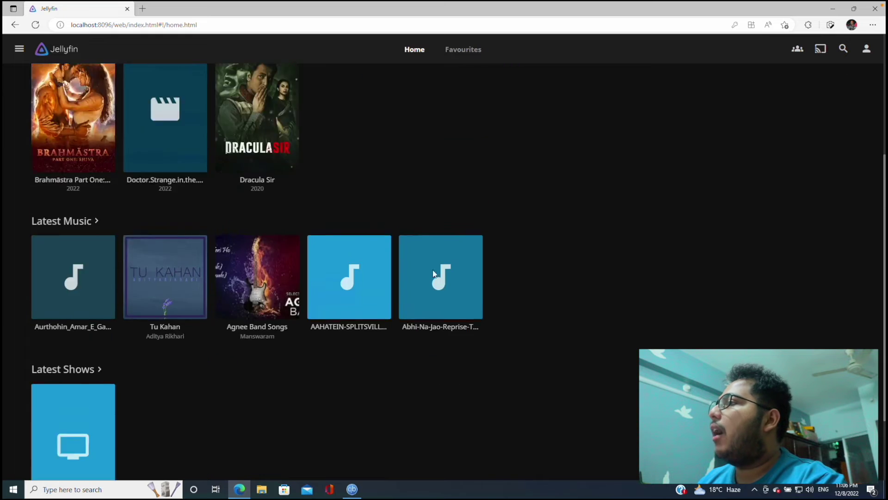
{"action": "scroll", "coordinate": [430, 266], "scroll_direction": "up", "scroll_amount": 4}
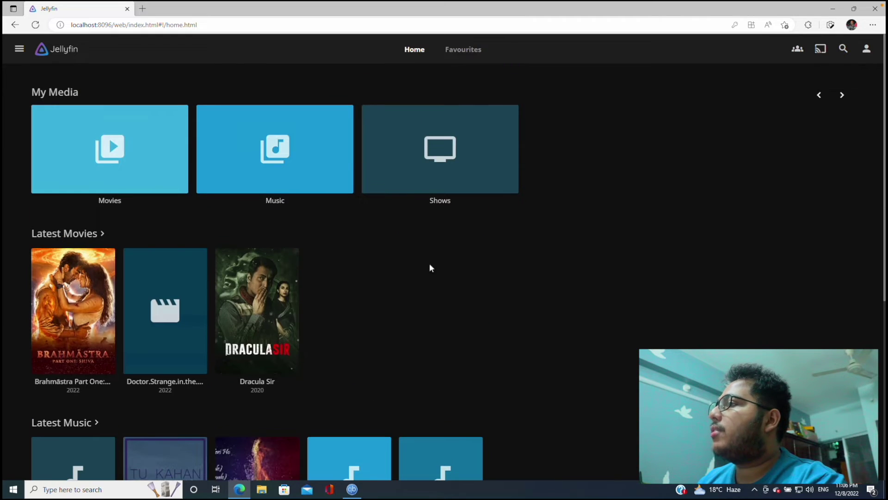
Open the user settings menu and go to the server administration Dashboard
{"action": "left_click", "coordinate": [866, 49]}
{"action": "scroll", "coordinate": [326, 343], "scroll_direction": "down", "scroll_amount": 1}
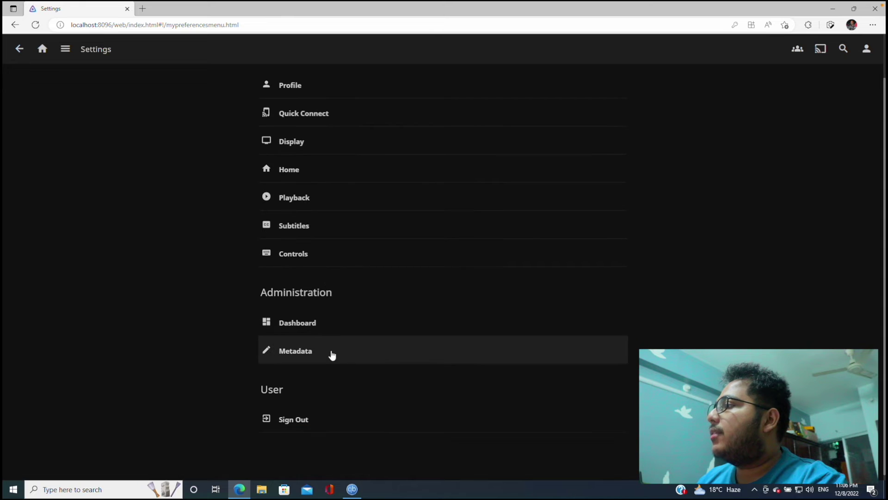
{"action": "left_click", "coordinate": [328, 312]}
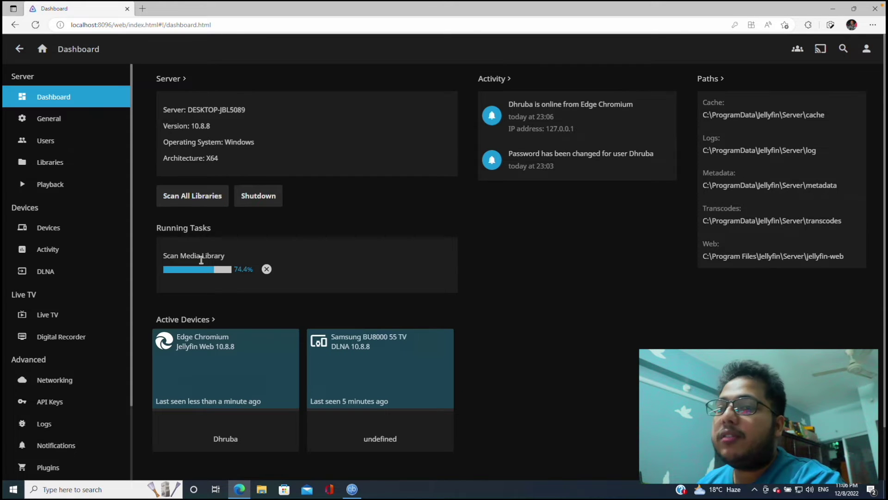
Check the Scan Media Library task's progress on the Dashboard, then return to the Home page
{"action": "left_click", "coordinate": [172, 257]}
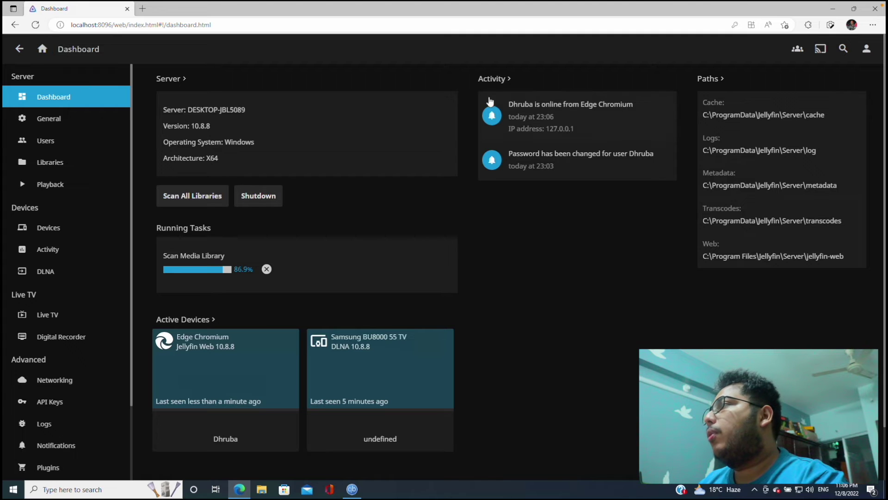
{"action": "left_click", "coordinate": [42, 49]}
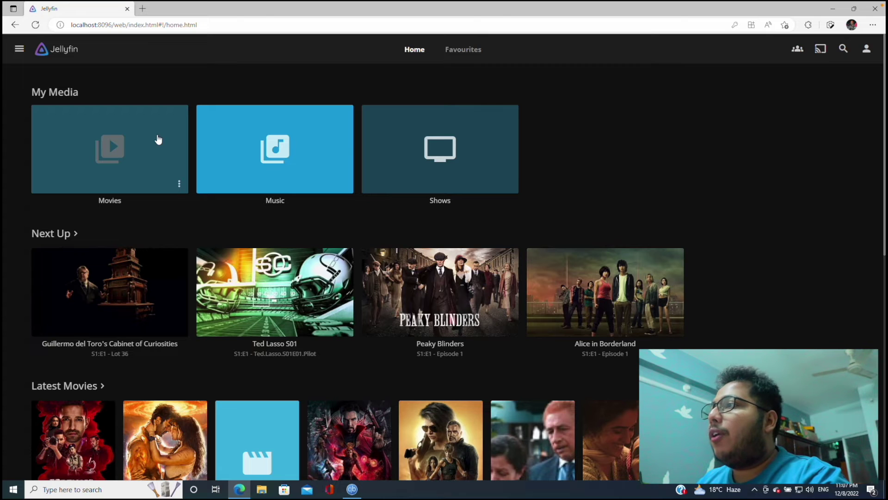
Exit full screen so the remote Windows session sits in a window on the Mac desktop
{"action": "mouse_move", "coordinate": [101, 20]}
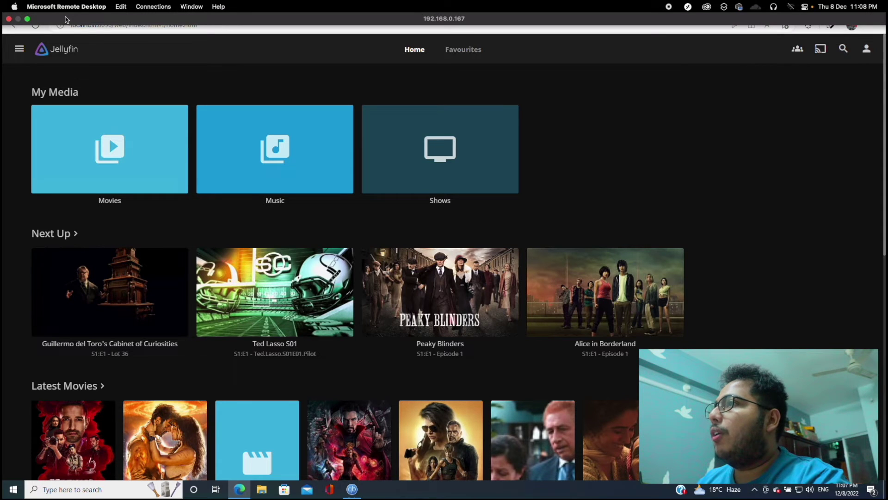
{"action": "mouse_move", "coordinate": [28, 20]}
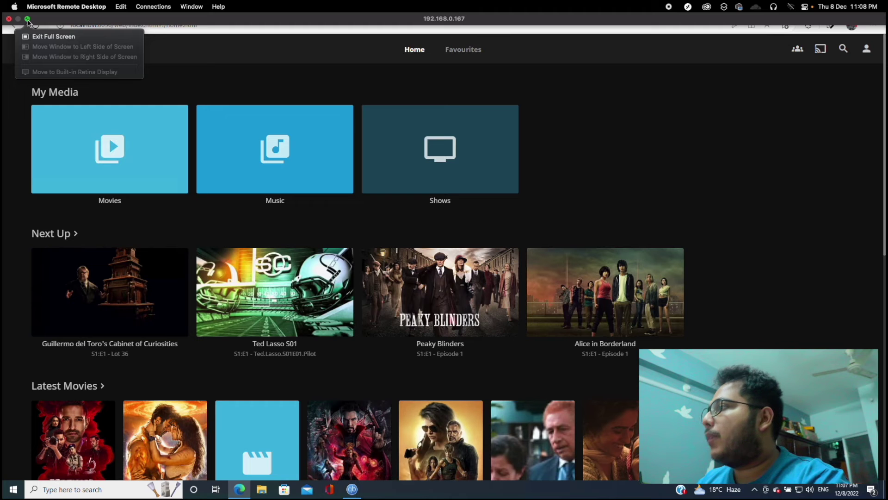
{"action": "left_click", "coordinate": [29, 22]}
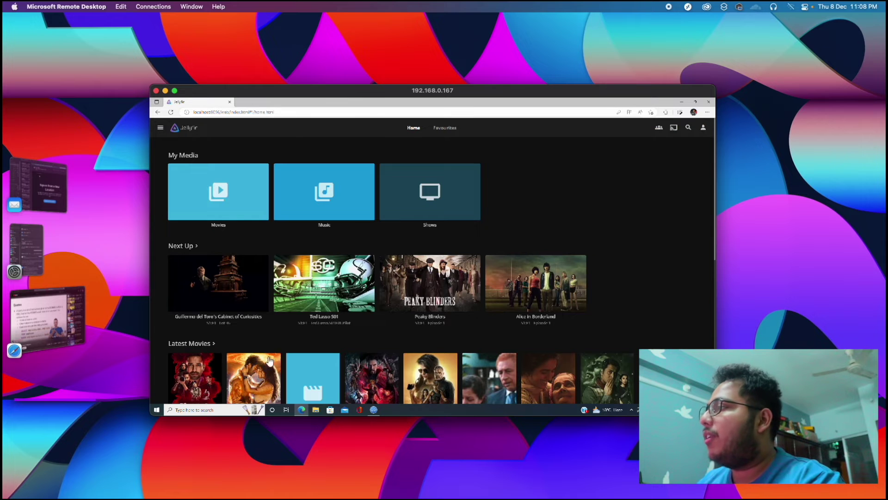
Open a new Safari window and start typing '192', then restore the remote session to full screen
{"action": "left_click", "coordinate": [140, 496]}
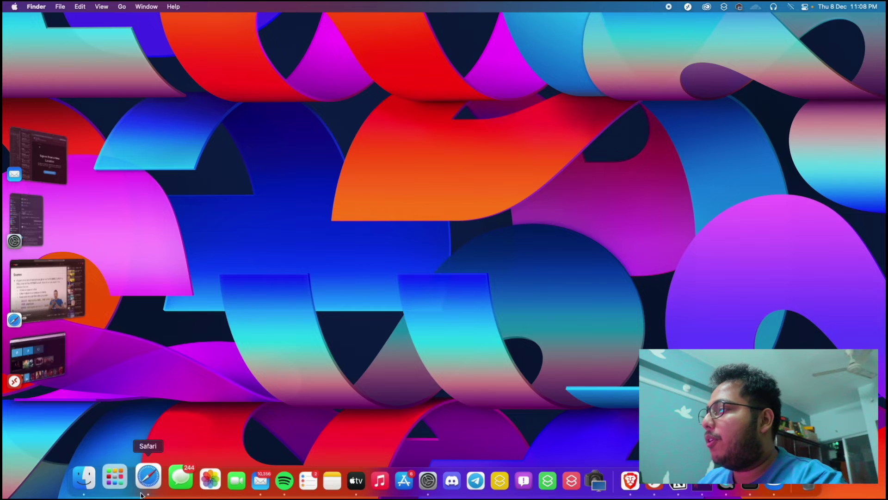
{"action": "right_click", "coordinate": [141, 494]}
{"action": "left_click", "coordinate": [158, 379]}
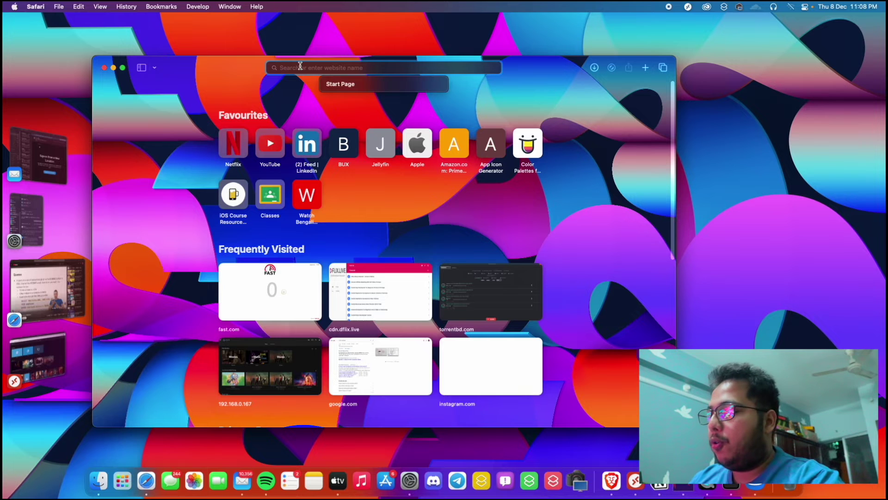
{"action": "type", "text": "192"}
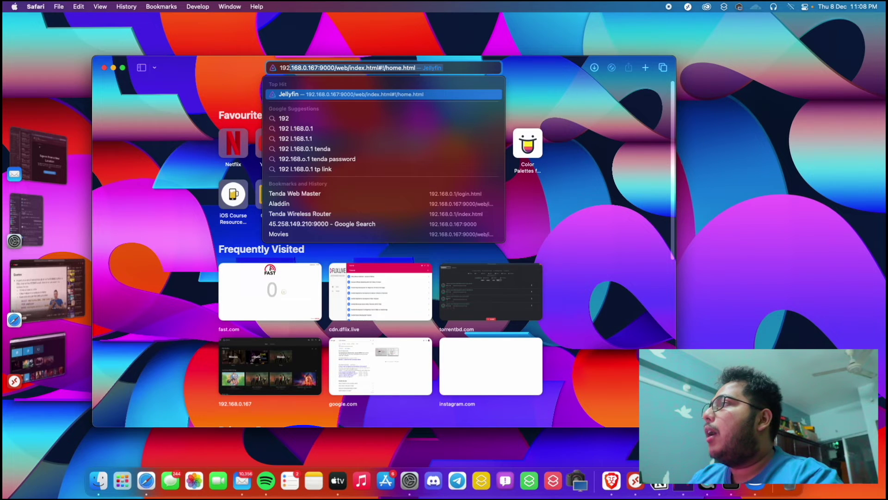
{"action": "key", "text": "BackSpace"}
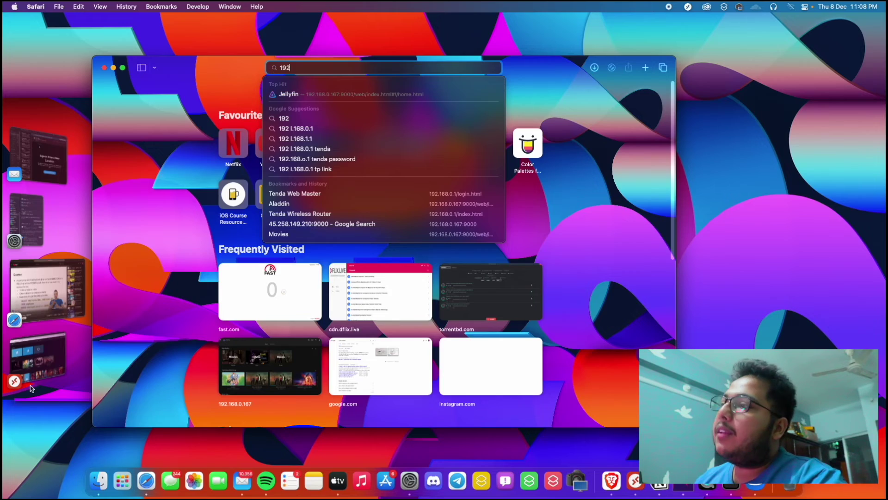
{"action": "left_click", "coordinate": [37, 356]}
{"action": "left_click", "coordinate": [174, 91]}
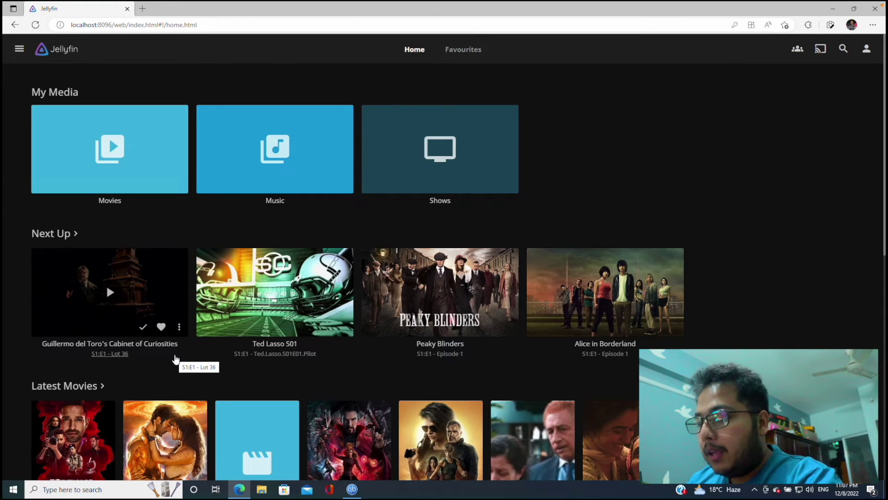
Launch Command Prompt from the Start menu and run ipconfig
{"action": "key", "text": "super"}
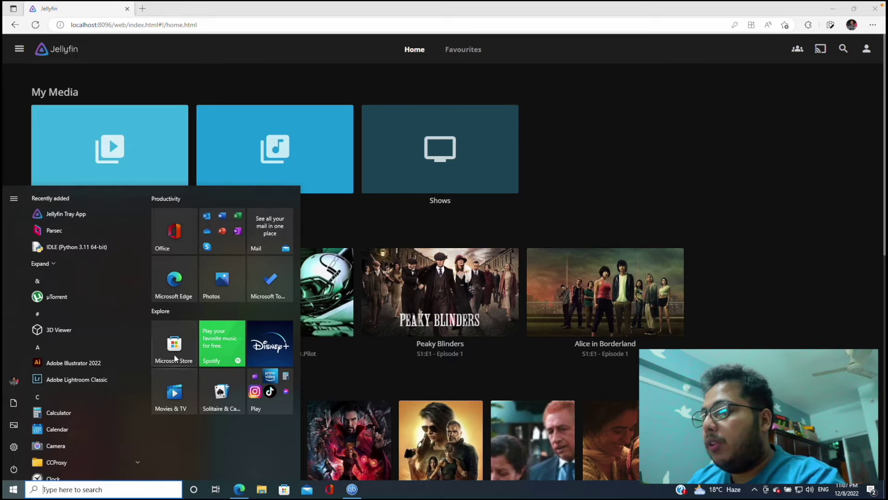
{"action": "type", "text": "cmd"}
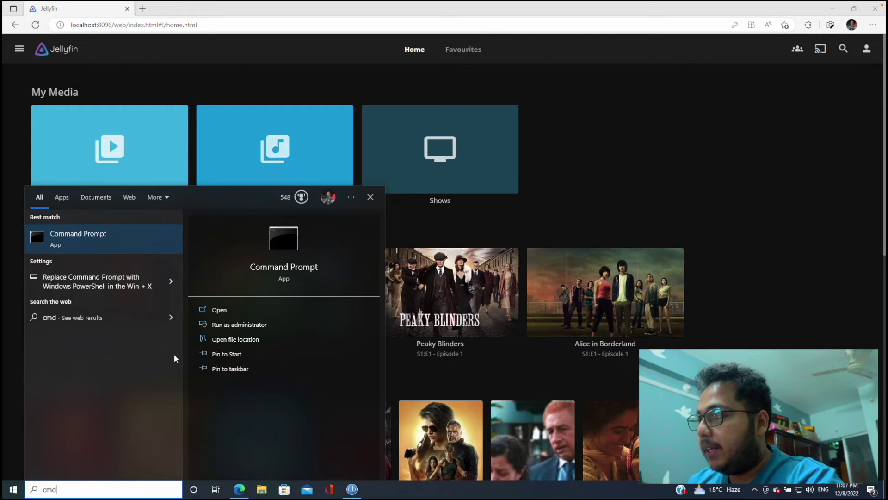
{"action": "key", "text": "Return"}
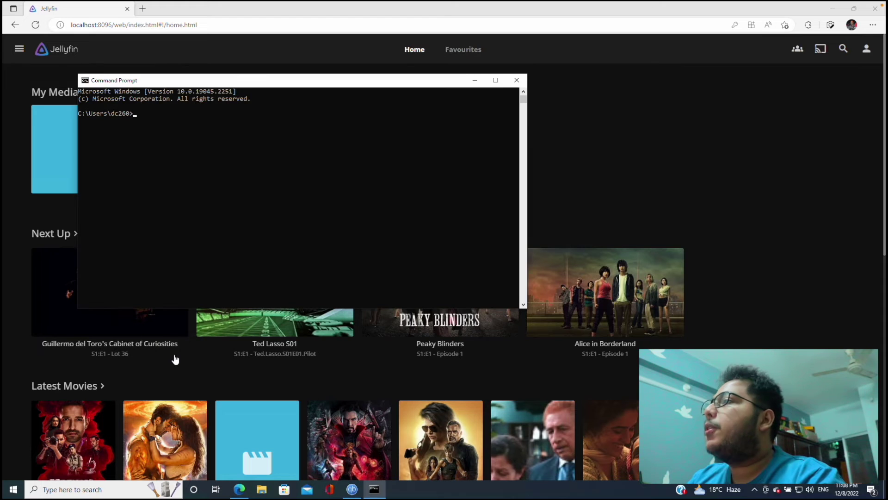
{"action": "type", "text": "ipconfig"}
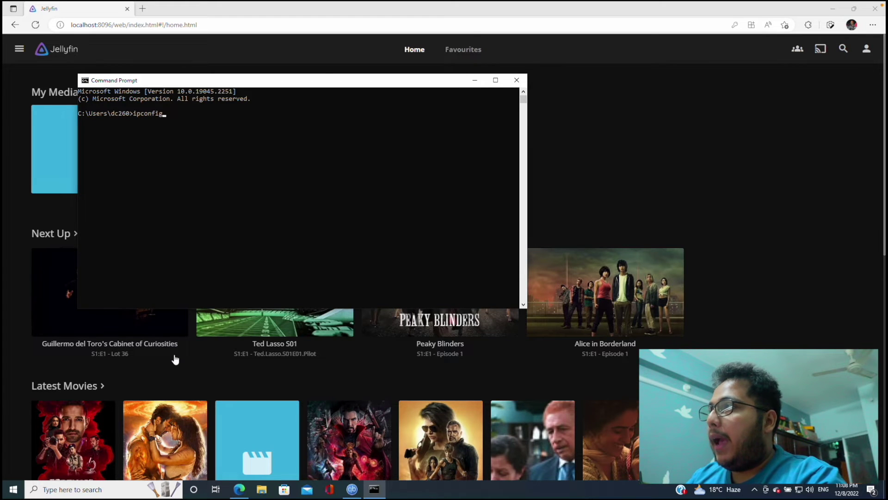
{"action": "key", "text": "Return"}
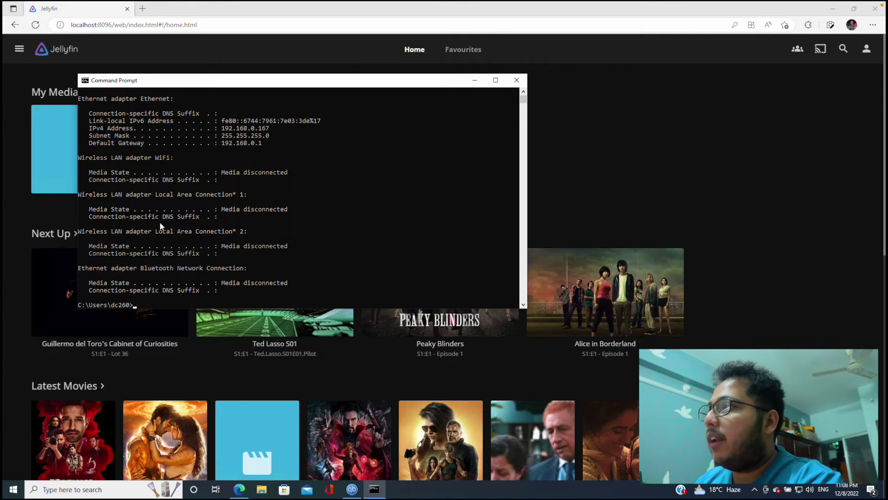
Select the Ethernet adapter's IPv4 Address line, 192.168.0.167, in the ipconfig output
{"action": "left_click_drag", "start_coordinate": [81, 159], "coordinate": [146, 161]}
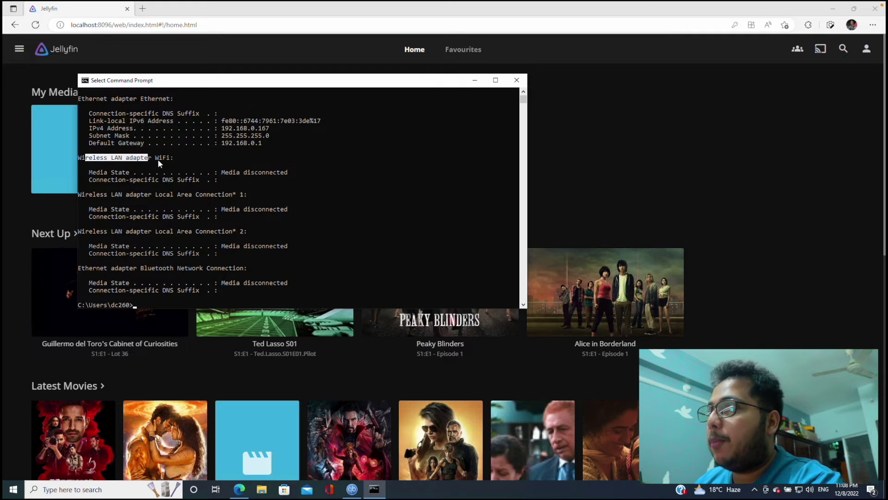
{"action": "left_click", "coordinate": [165, 159]}
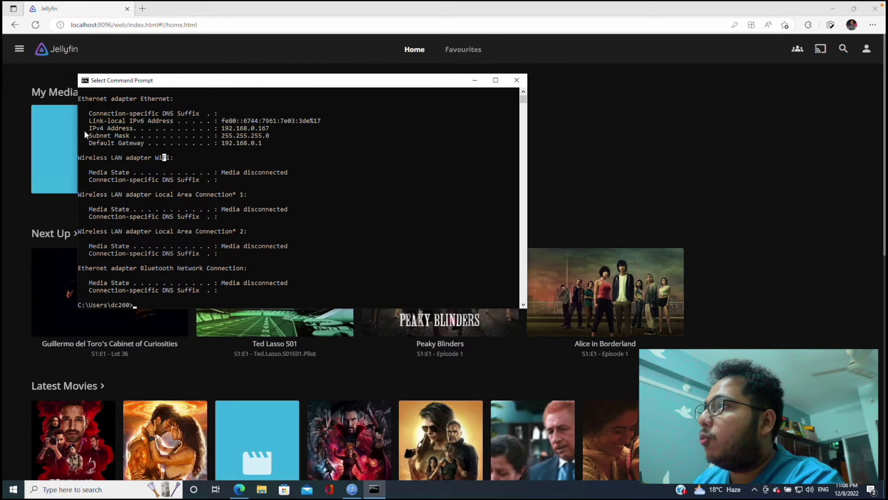
{"action": "left_click_drag", "start_coordinate": [86, 129], "coordinate": [278, 133]}
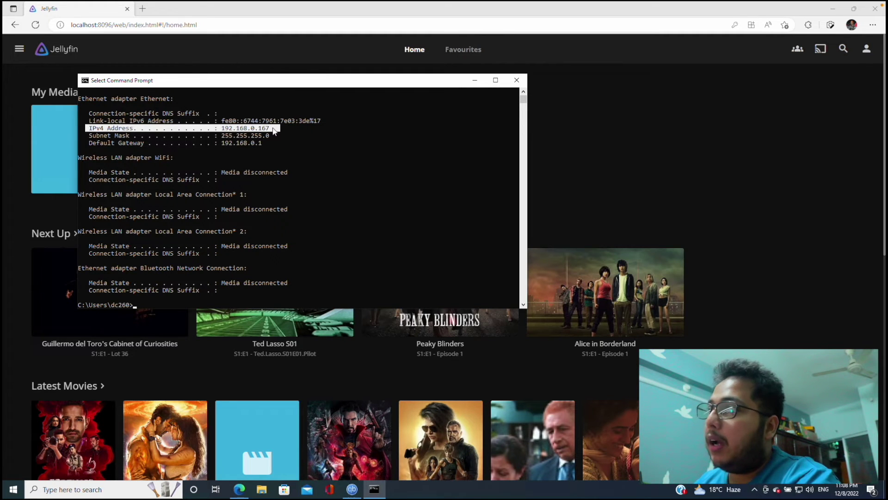
{"action": "left_click", "coordinate": [93, 121]}
{"action": "left_click_drag", "start_coordinate": [274, 129], "coordinate": [87, 129]}
{"action": "left_click", "coordinate": [238, 122]}
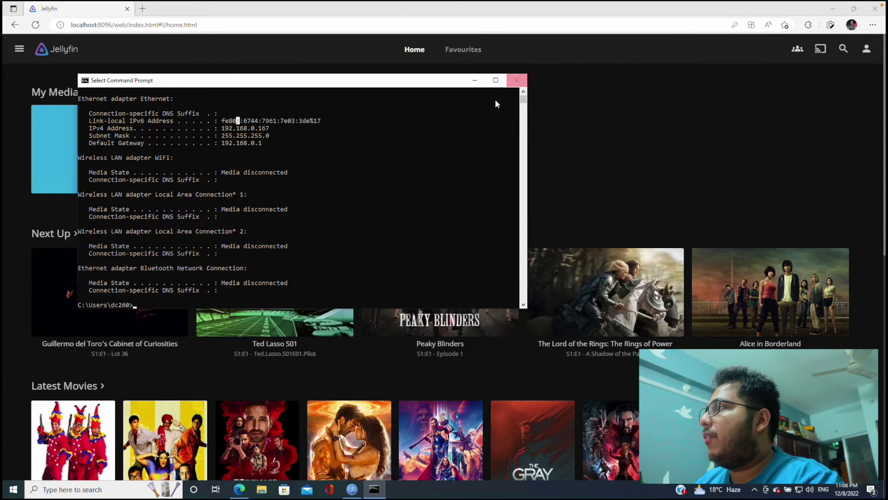
Enter 192.168.0.167:8096 in Safari's address bar to load Jellyfin's sign-in page
{"action": "left_click", "coordinate": [28, 19]}
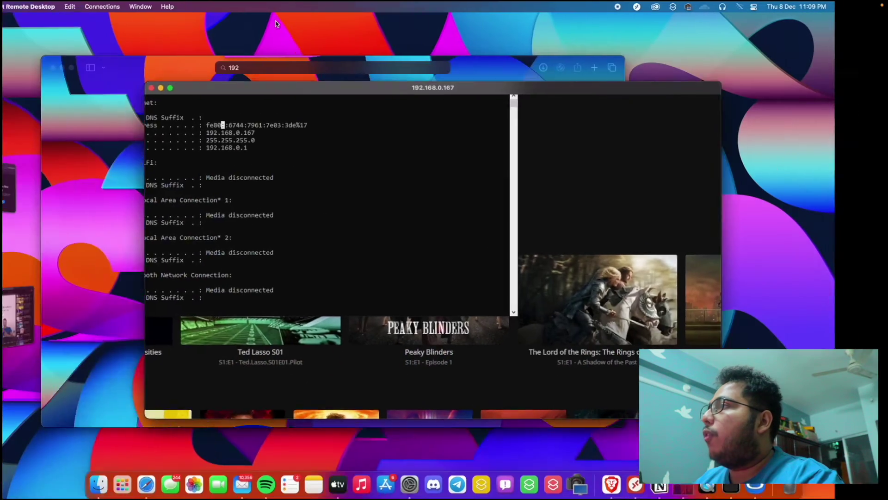
{"action": "left_click", "coordinate": [51, 315]}
{"action": "type", "text": "192"}
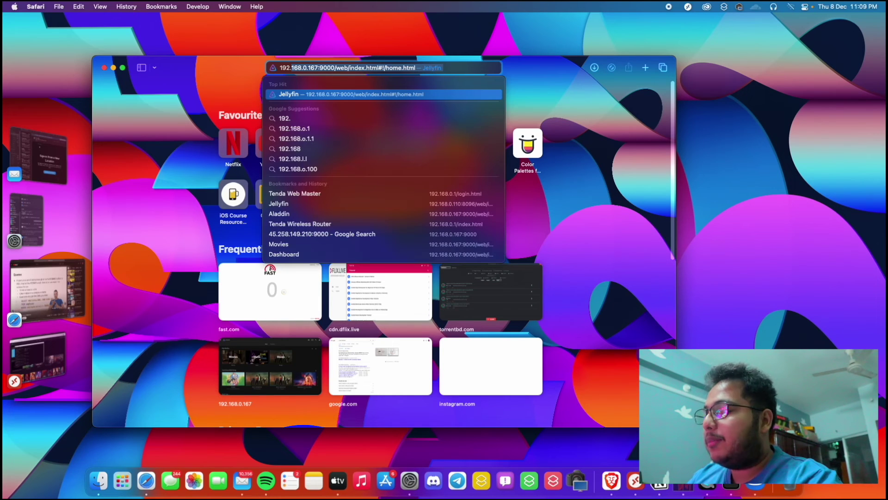
{"action": "type", "text": ".168.0.167"}
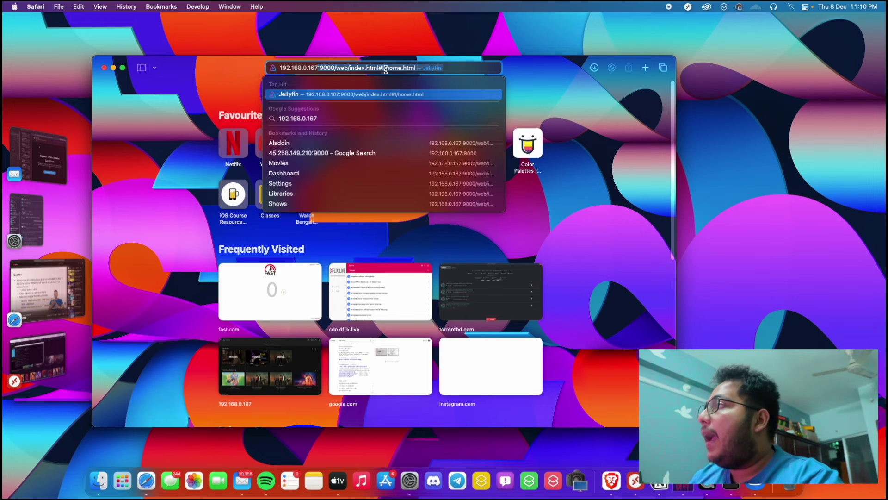
{"action": "type", "text": ":"}
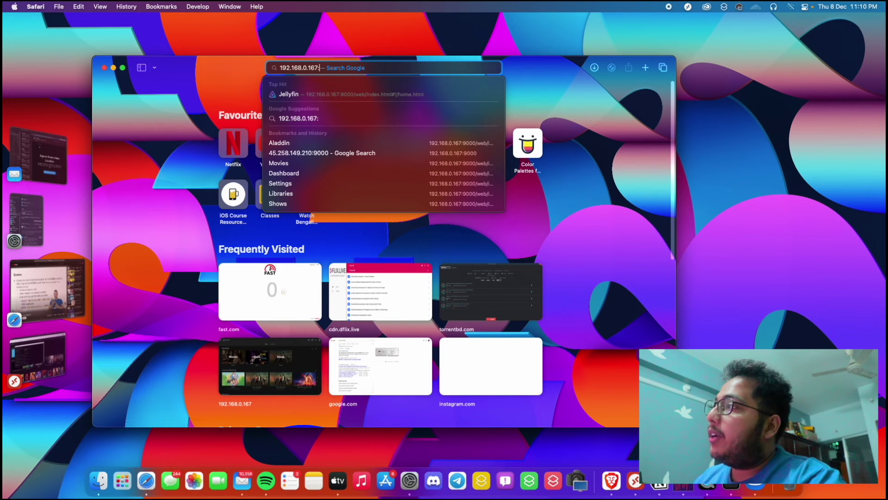
{"action": "left_click", "coordinate": [34, 357]}
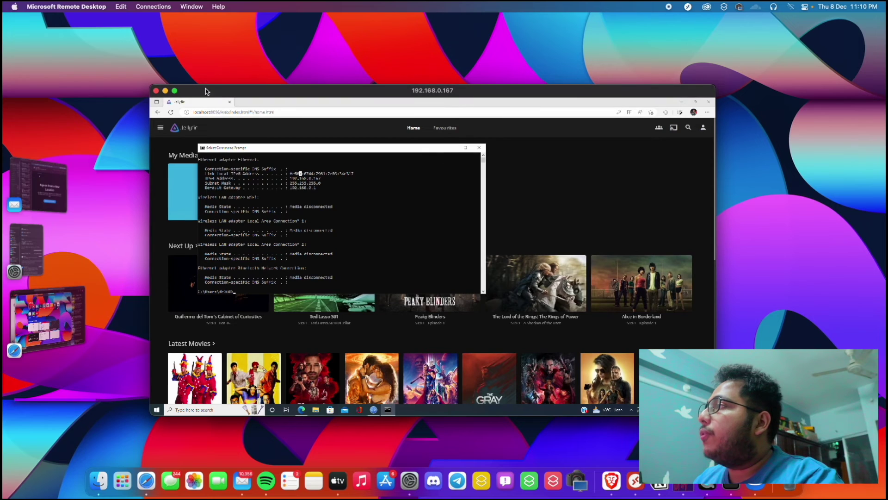
{"action": "left_click", "coordinate": [174, 91]}
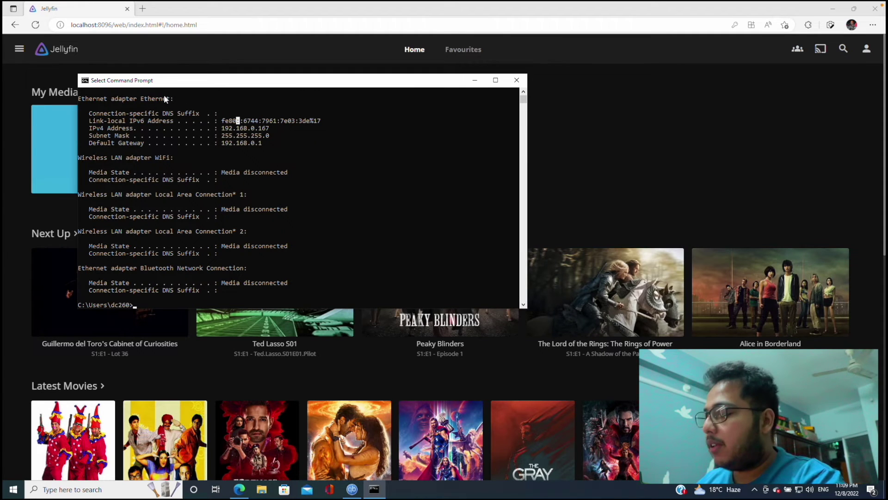
{"action": "key", "text": "alt+Tab"}
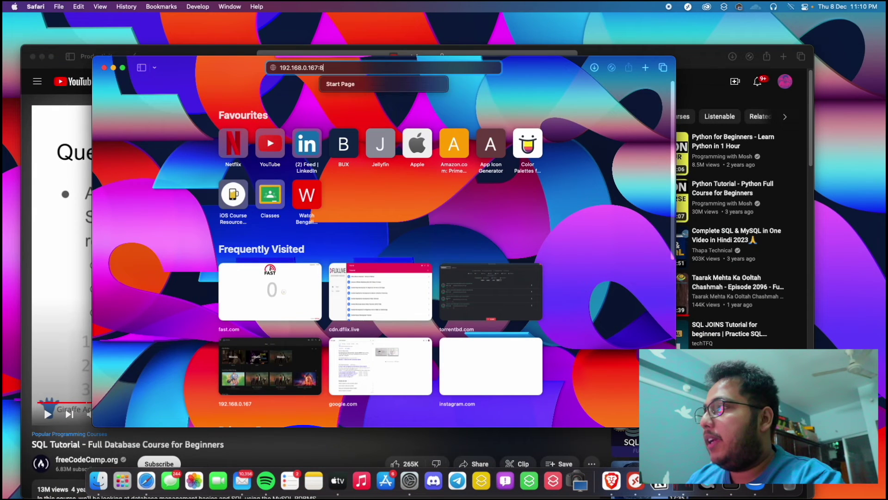
{"action": "type", "text": "8096"}
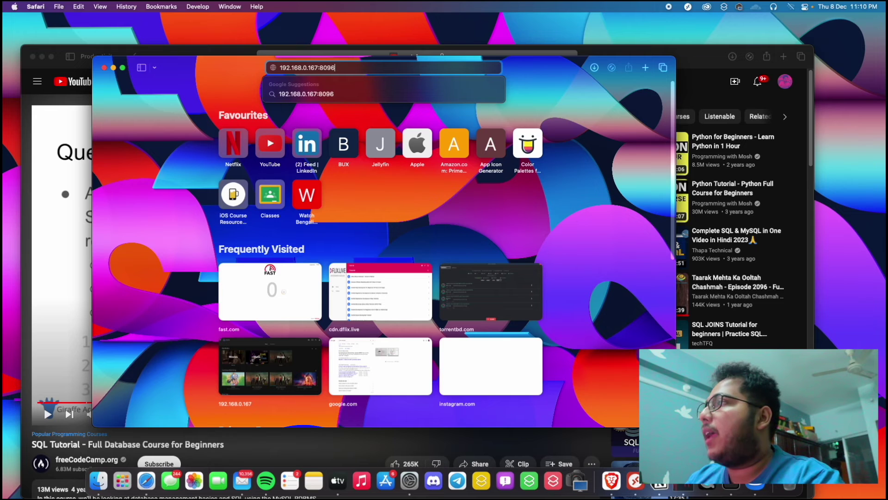
{"action": "key", "text": "Return"}
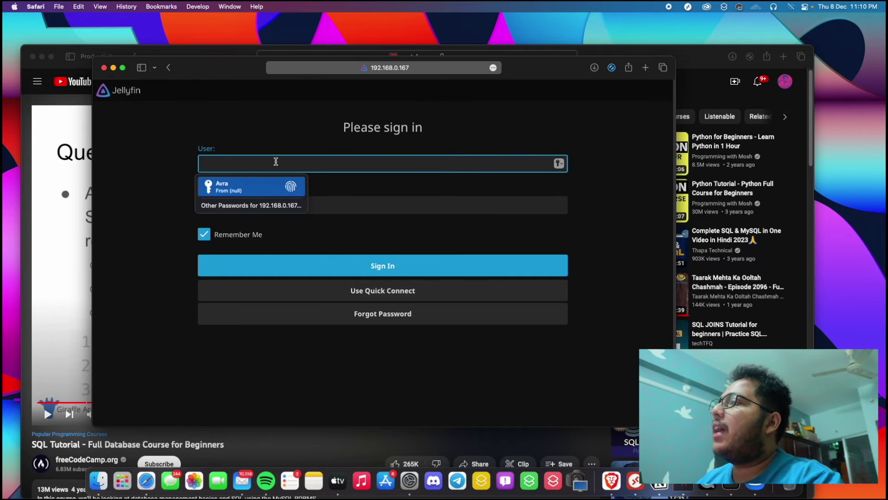
Sign in to Jellyfin with the account's username and password
{"action": "type", "text": "Dhruba"}
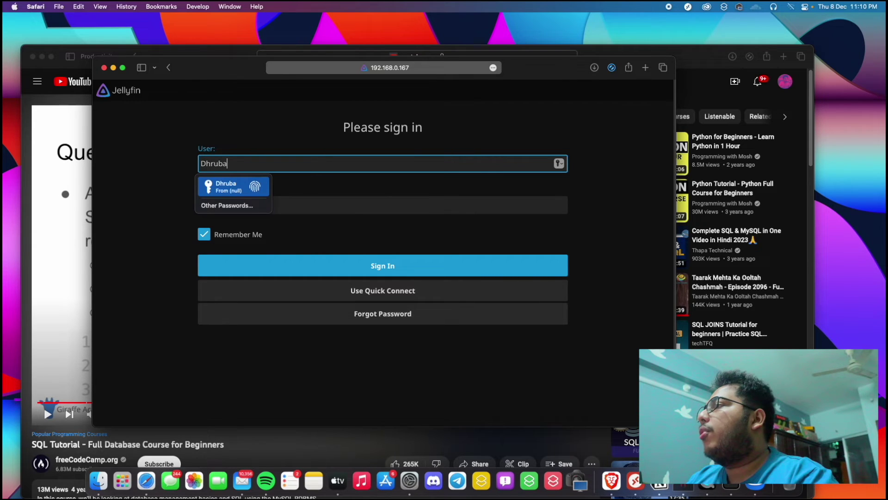
{"action": "key", "text": "Tab"}
{"action": "type", "text": "12"}
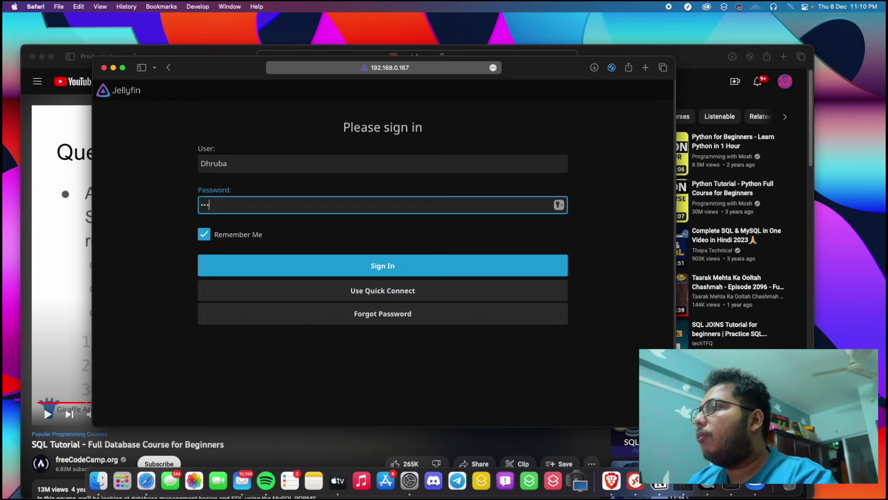
{"action": "key", "text": "BackSpace"}
{"action": "key", "text": "BackSpace"}
{"action": "type", "text": "1234"}
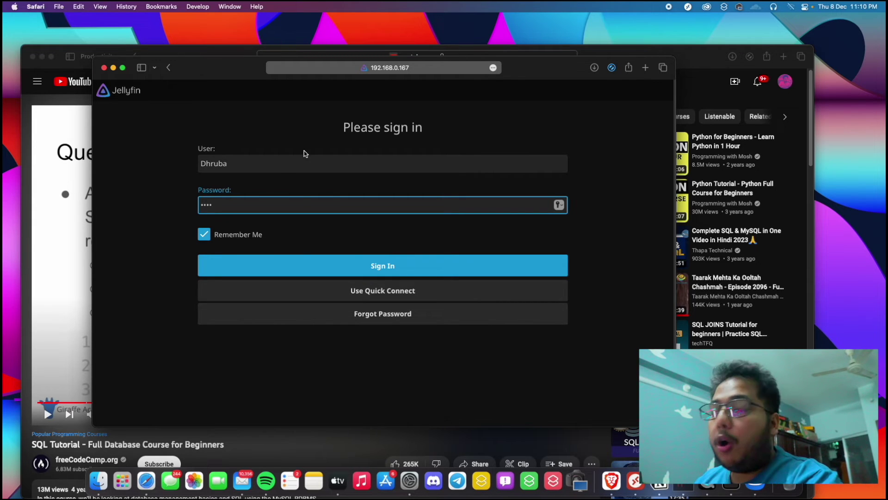
{"action": "left_click", "coordinate": [314, 262]}
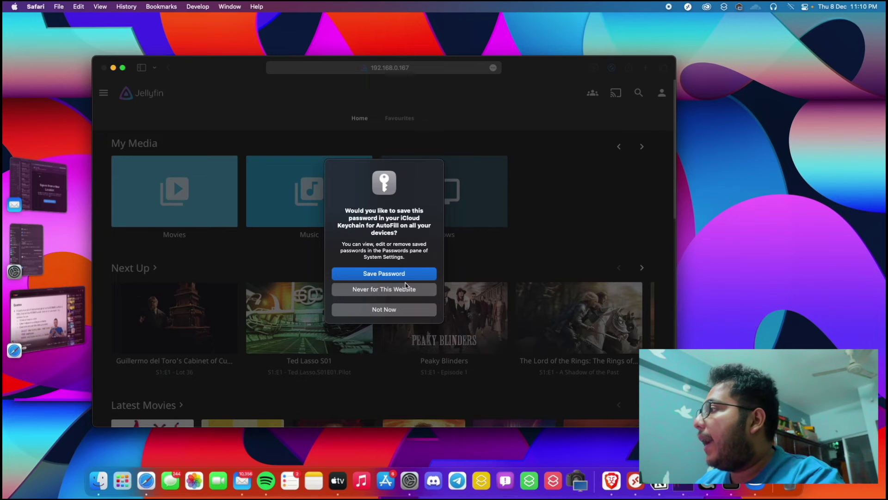
Decline Safari's password save and browse the Home page's Movies, Music and Shows libraries
{"action": "left_click", "coordinate": [389, 310]}
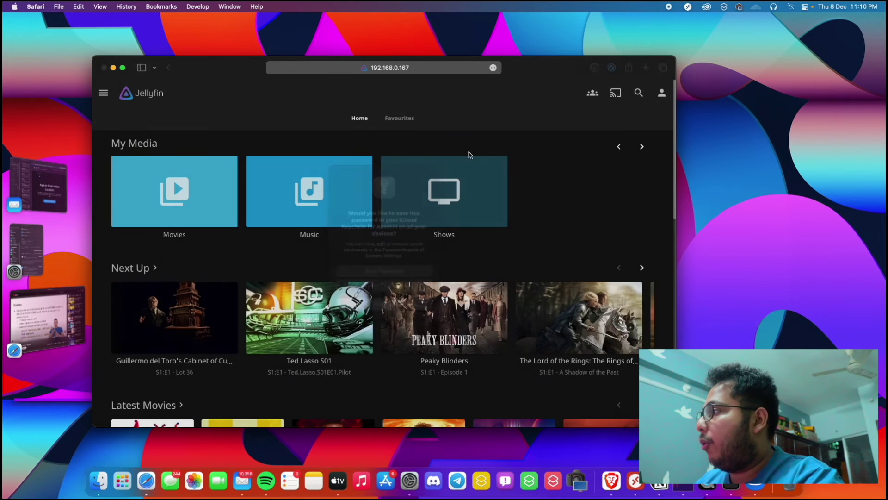
{"action": "scroll", "coordinate": [219, 294], "scroll_direction": "down", "scroll_amount": 3}
{"action": "scroll", "coordinate": [220, 295], "scroll_direction": "up", "scroll_amount": 3}
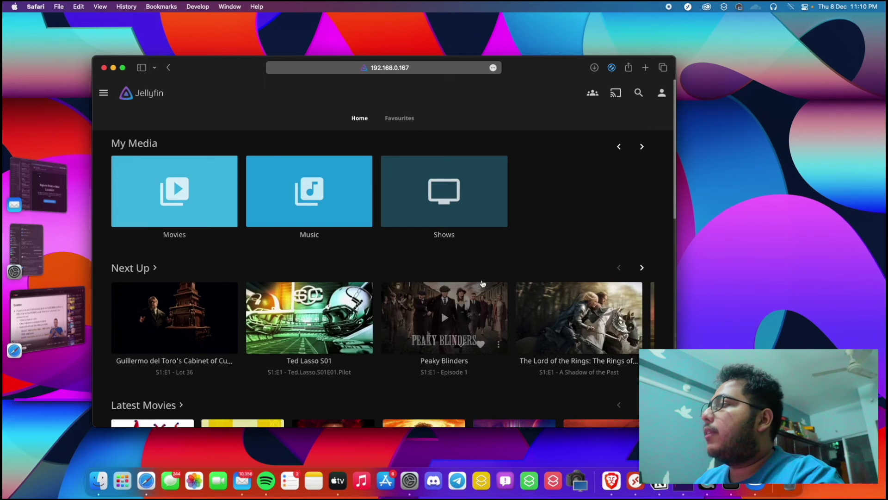
{"action": "scroll", "coordinate": [306, 252], "scroll_direction": "down", "scroll_amount": 3}
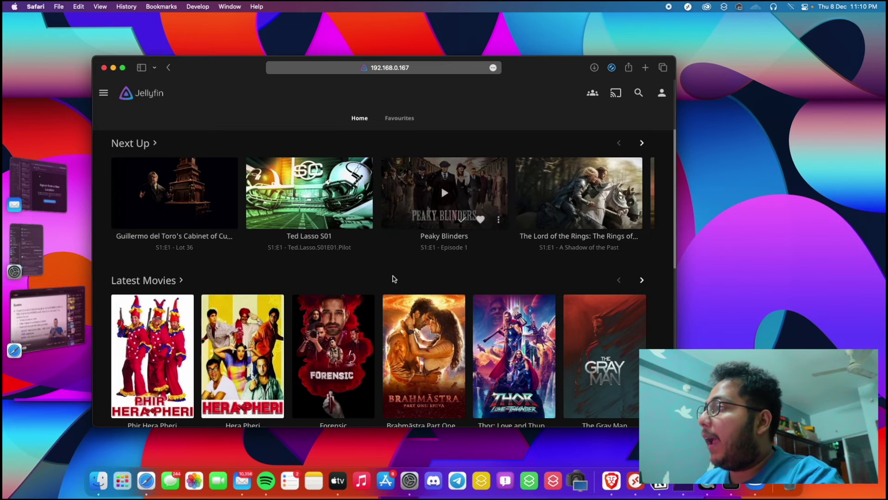
{"action": "scroll", "coordinate": [392, 276], "scroll_direction": "up", "scroll_amount": 3}
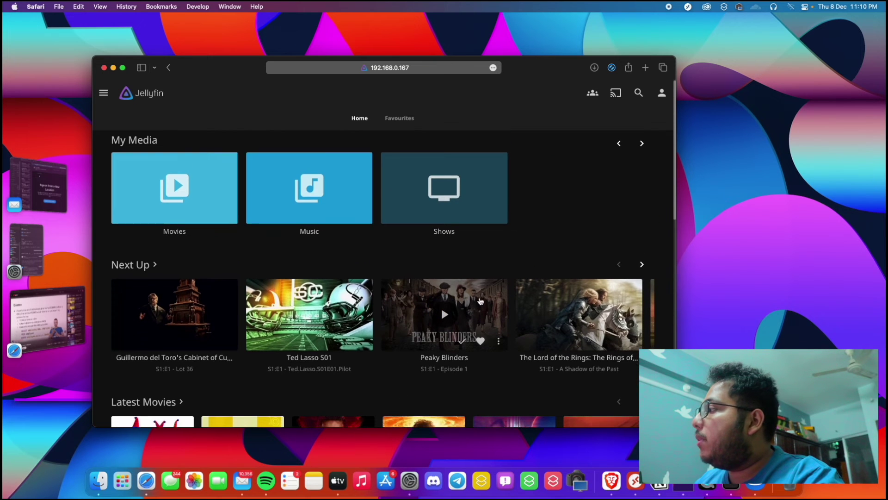
{"action": "scroll", "coordinate": [444, 296], "scroll_direction": "down", "scroll_amount": 3}
{"action": "scroll", "coordinate": [408, 279], "scroll_direction": "up", "scroll_amount": 1}
{"action": "scroll", "coordinate": [407, 279], "scroll_direction": "up", "scroll_amount": 2}
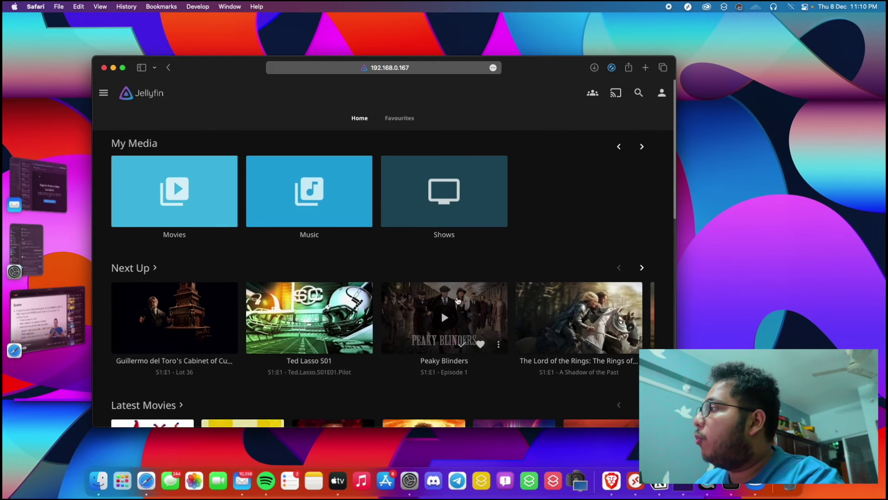
Play Peaky Blinders Season 1 Episode 1 from Next Up, then return to its details page
{"action": "left_click", "coordinate": [471, 297]}
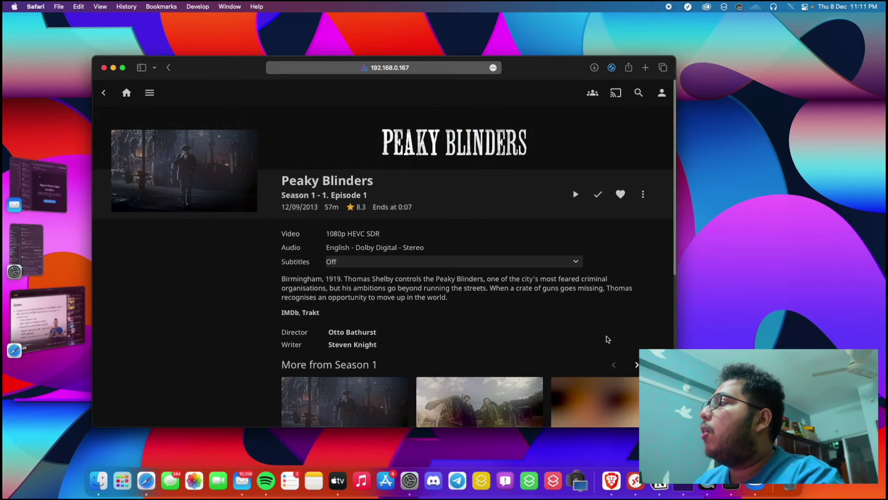
{"action": "scroll", "coordinate": [327, 235], "scroll_direction": "down", "scroll_amount": 5}
{"action": "scroll", "coordinate": [327, 235], "scroll_direction": "up", "scroll_amount": 1}
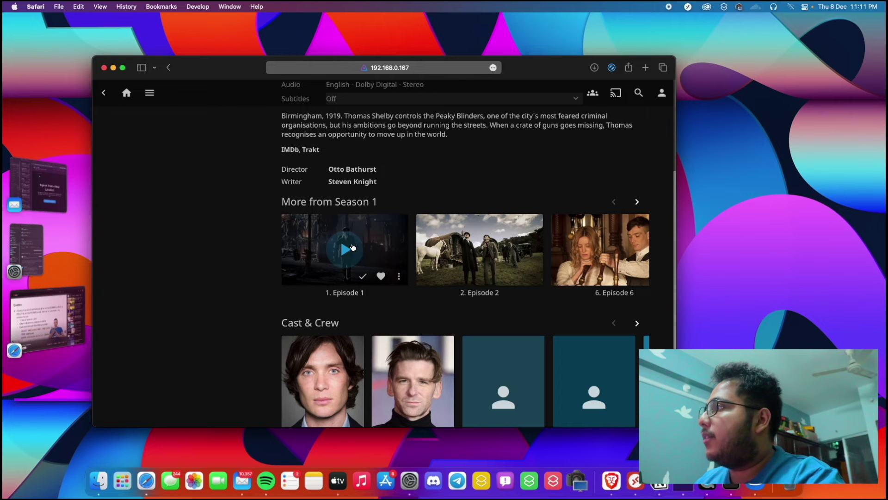
{"action": "left_click", "coordinate": [348, 250]}
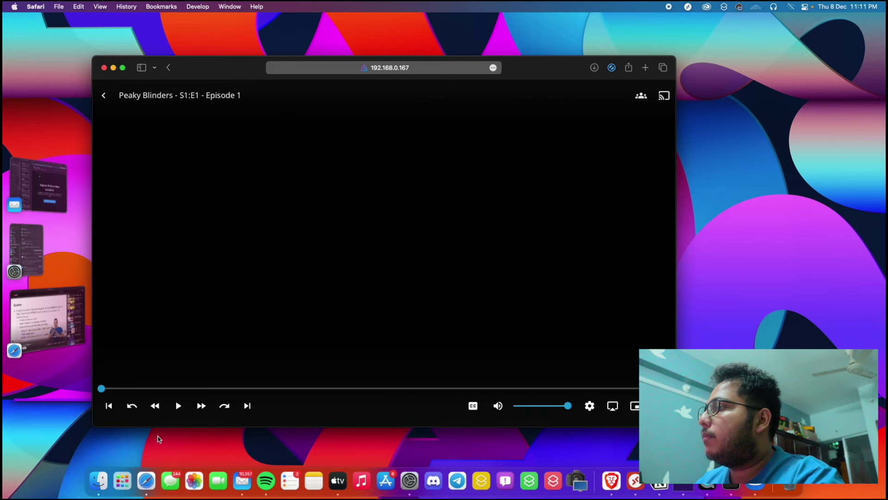
{"action": "left_click", "coordinate": [178, 409]}
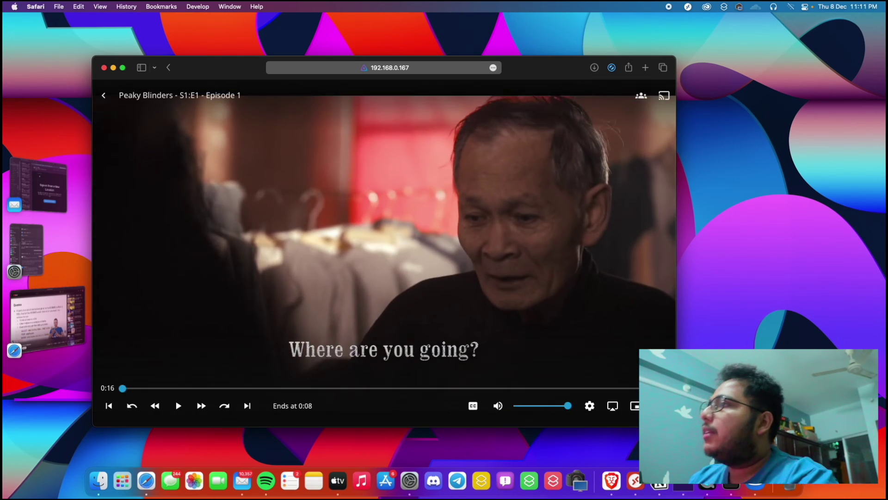
{"action": "left_click", "coordinate": [103, 93]}
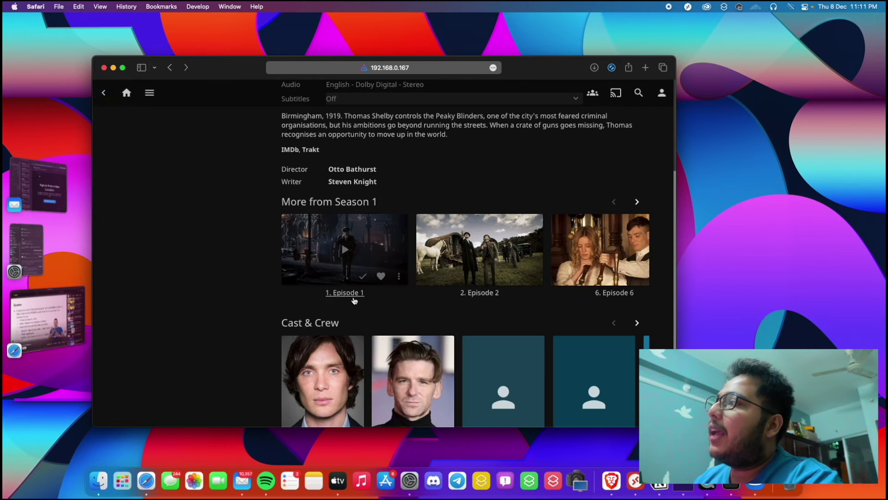
{"action": "scroll", "coordinate": [347, 269], "scroll_direction": "up", "scroll_amount": 5}
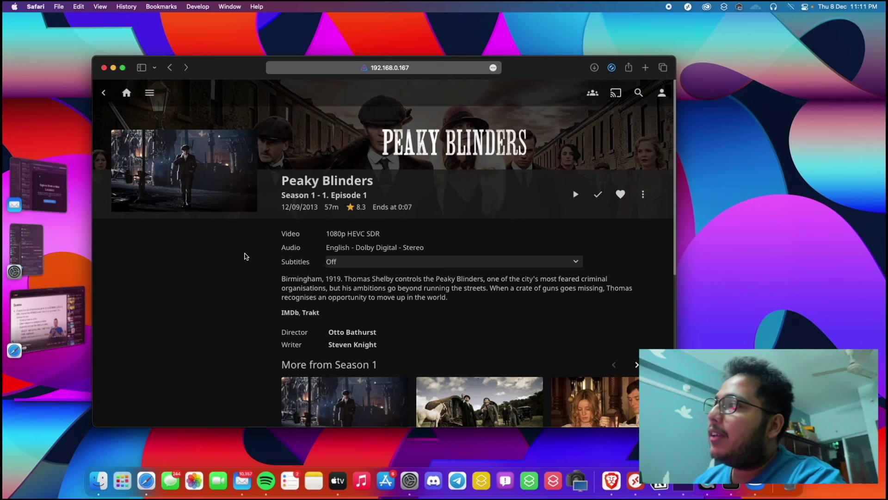
{"action": "left_click", "coordinate": [104, 93]}
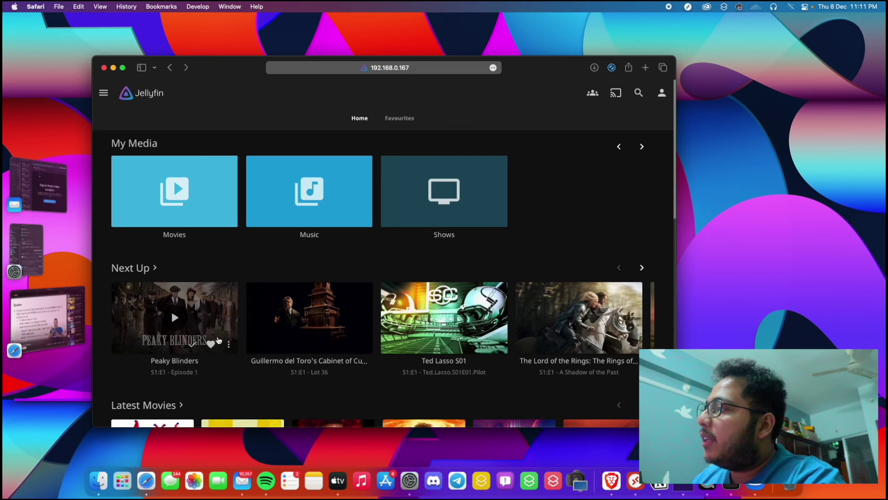
{"action": "left_click", "coordinate": [225, 319]}
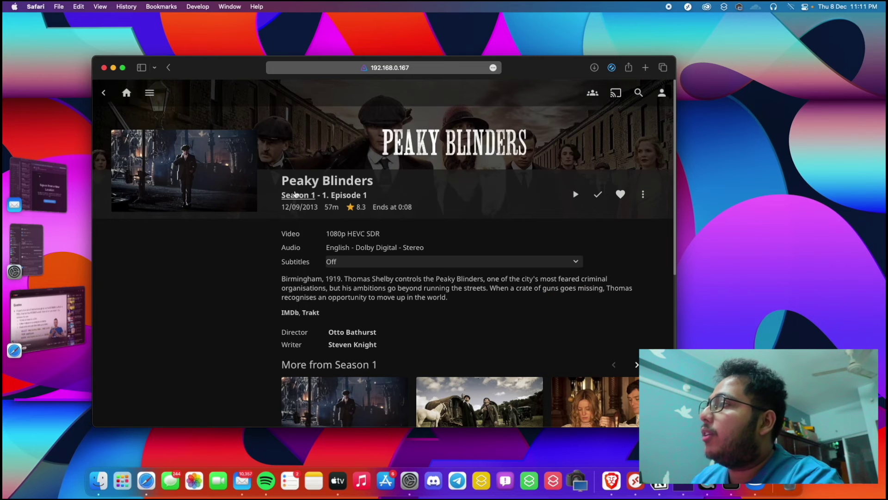